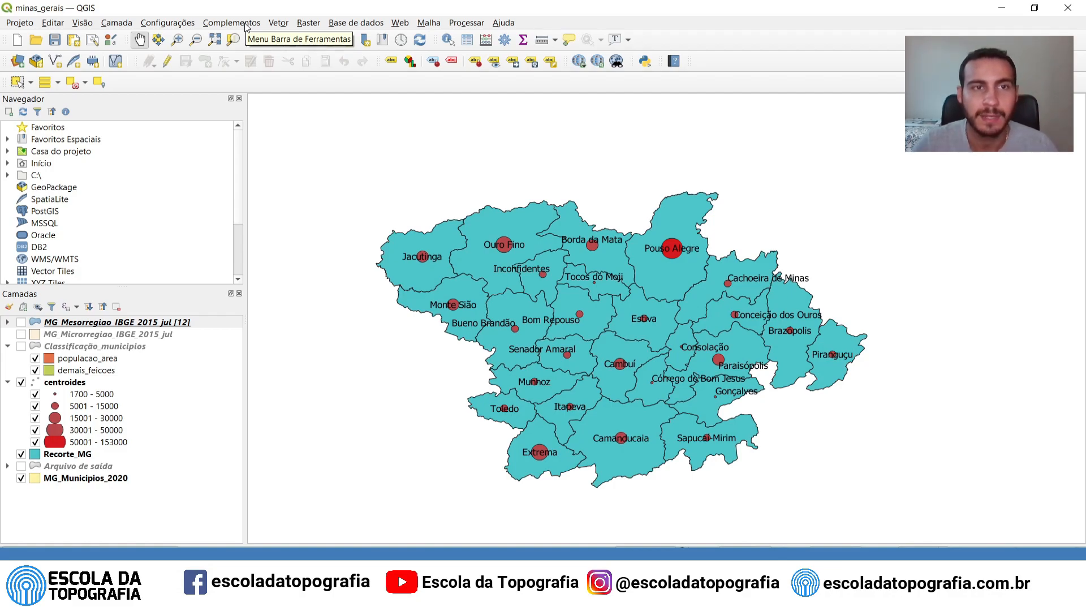
# Step: Open the plugin manager and enlarge its window so the plugin list and descriptions have more room
pyautogui.click(245, 23)
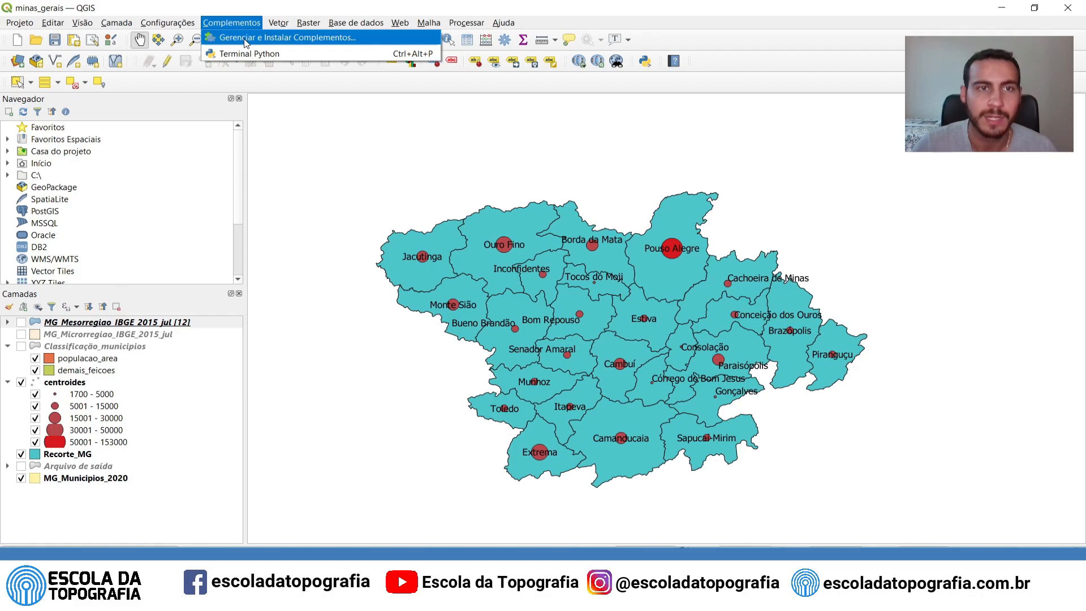
pyautogui.click(245, 40)
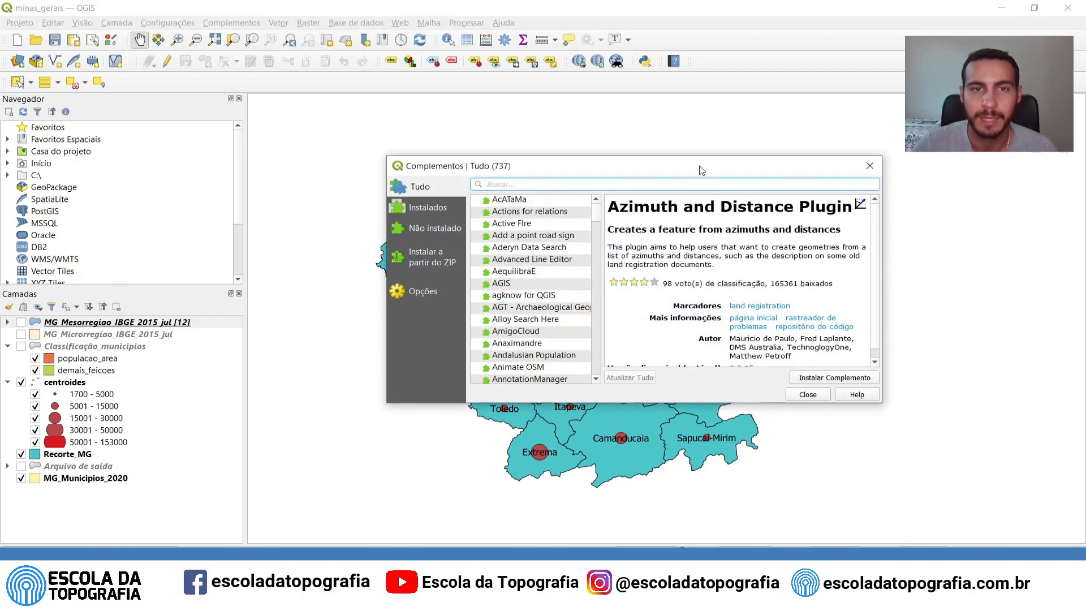
pyautogui.moveTo(698, 165); pyautogui.dragTo(671, 136)
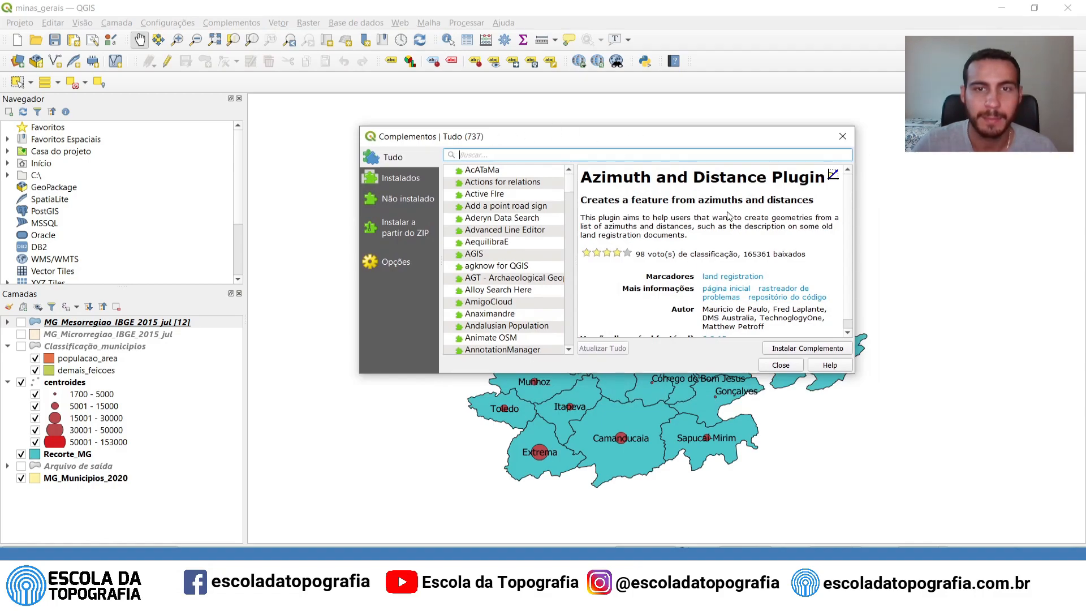
pyautogui.moveTo(855, 369); pyautogui.dragTo(913, 371)
pyautogui.moveTo(808, 374); pyautogui.dragTo(842, 446)
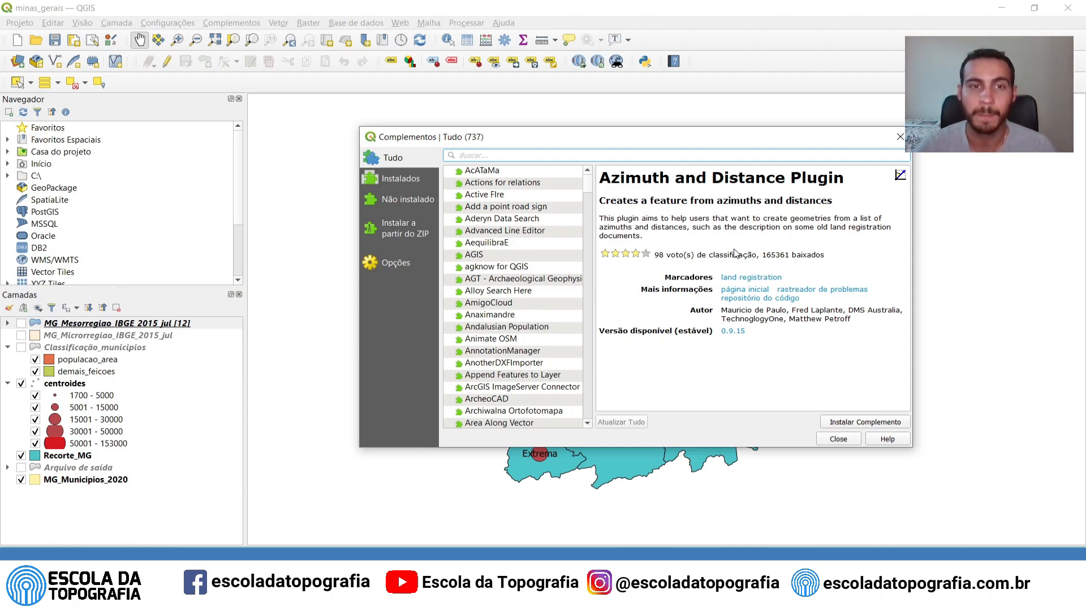
# Step: Review the list of installed plugins and the list of plugins not yet installed
pyautogui.click(400, 181)
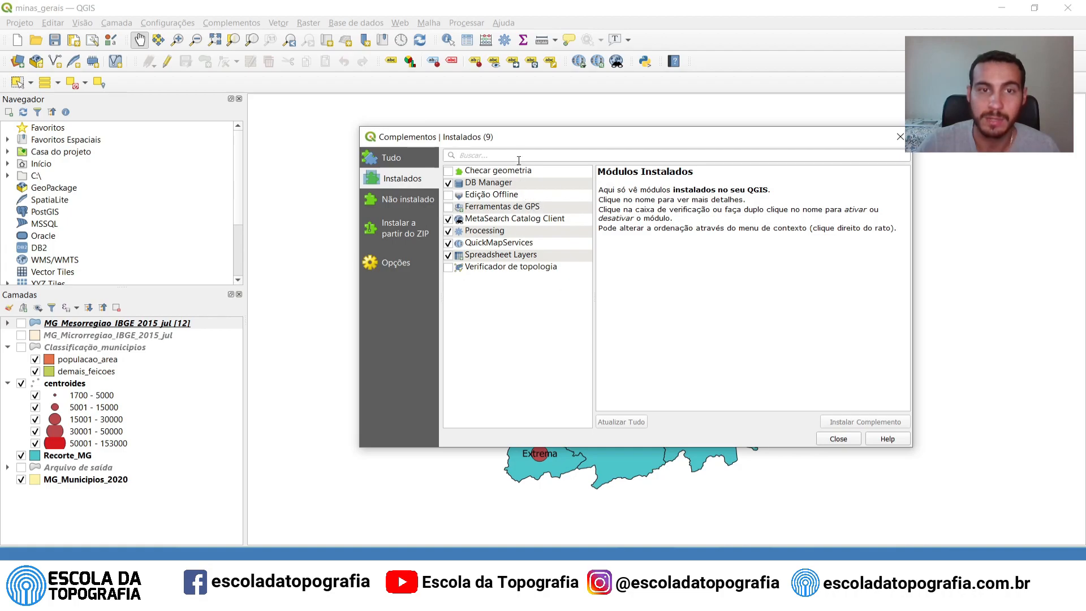
pyautogui.moveTo(493, 137)
pyautogui.mouseDown()
pyautogui.moveTo(478, 133)
pyautogui.moveTo(484, 146)
pyautogui.mouseUp()
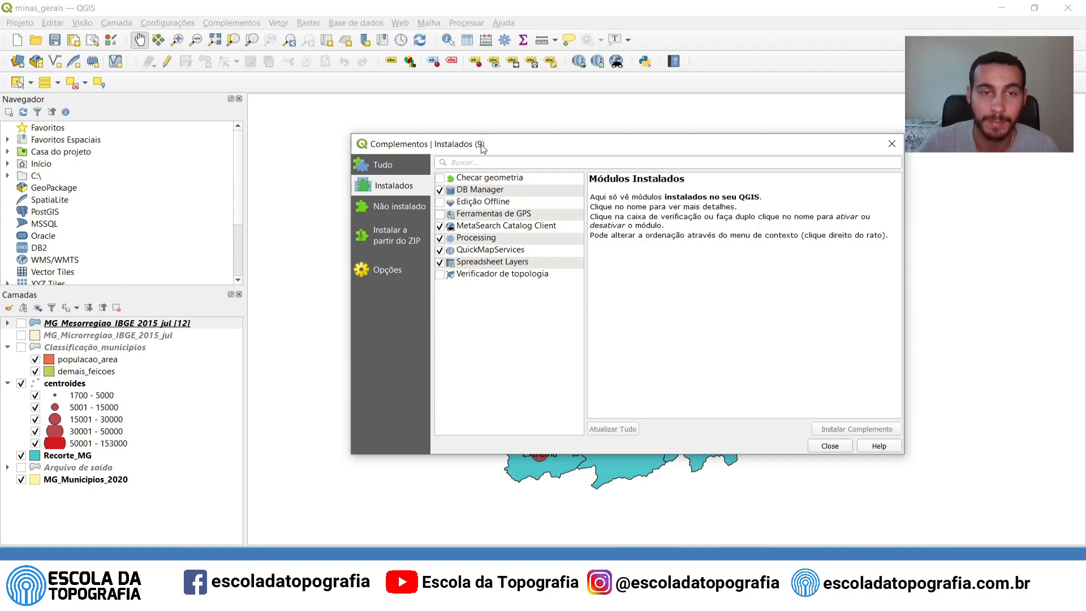
pyautogui.click(374, 208)
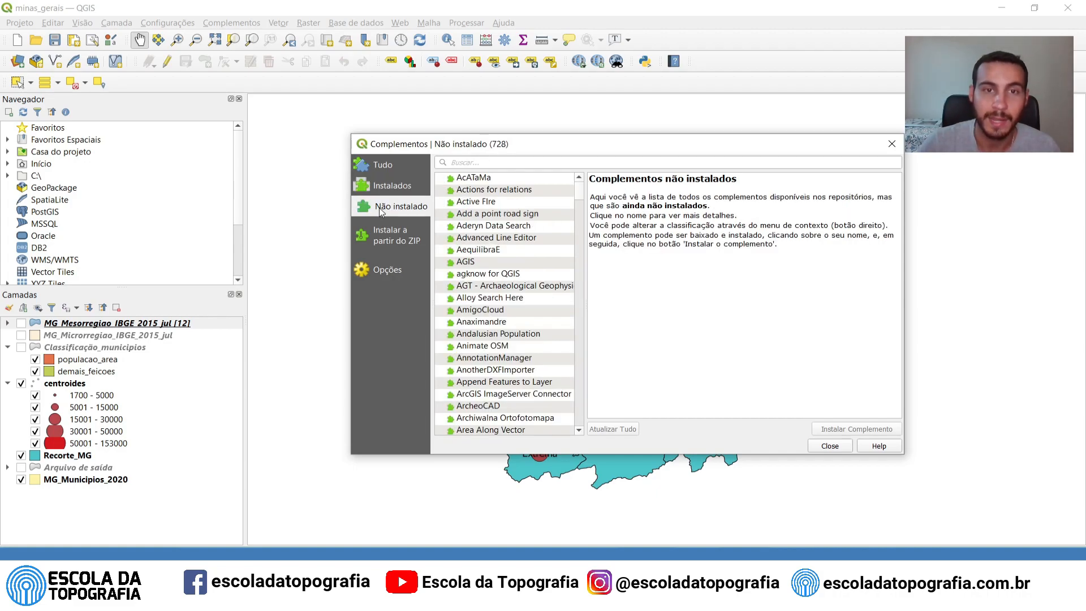
pyautogui.scroll(-3, 540, 261)
pyautogui.scroll(-6, 542, 244)
pyautogui.moveTo(579, 202)
pyautogui.mouseDown()
pyautogui.moveTo(590, 402)
pyautogui.moveTo(580, 188)
pyautogui.mouseUp()
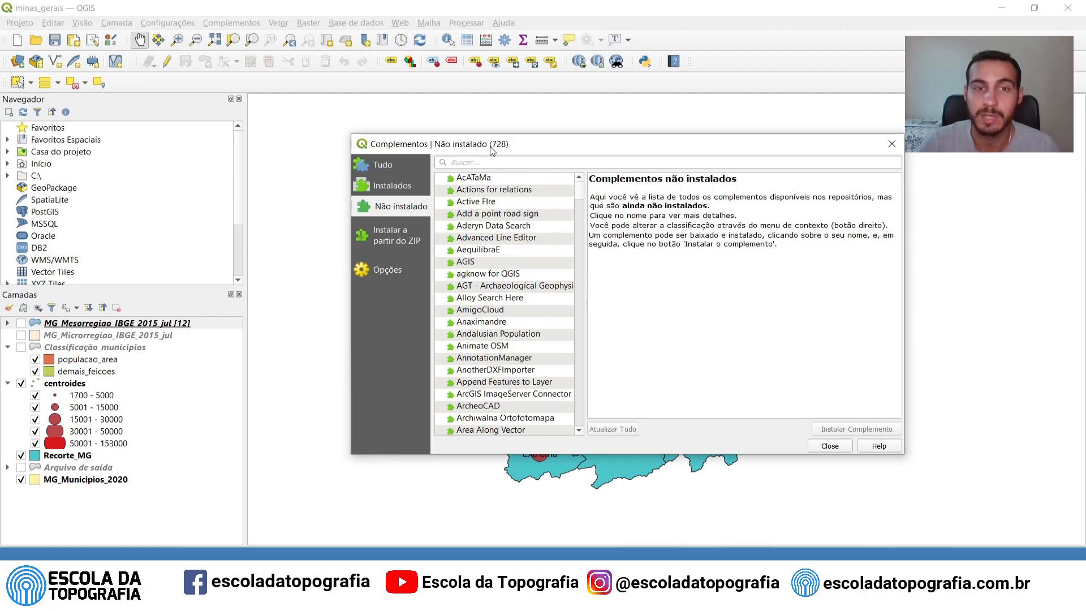
# Step: Browse the list of all plugins and view the details of Azimuth and Distance Calculator, Azimuth and Distance Plugin and Batch GPS Importer
pyautogui.click(383, 169)
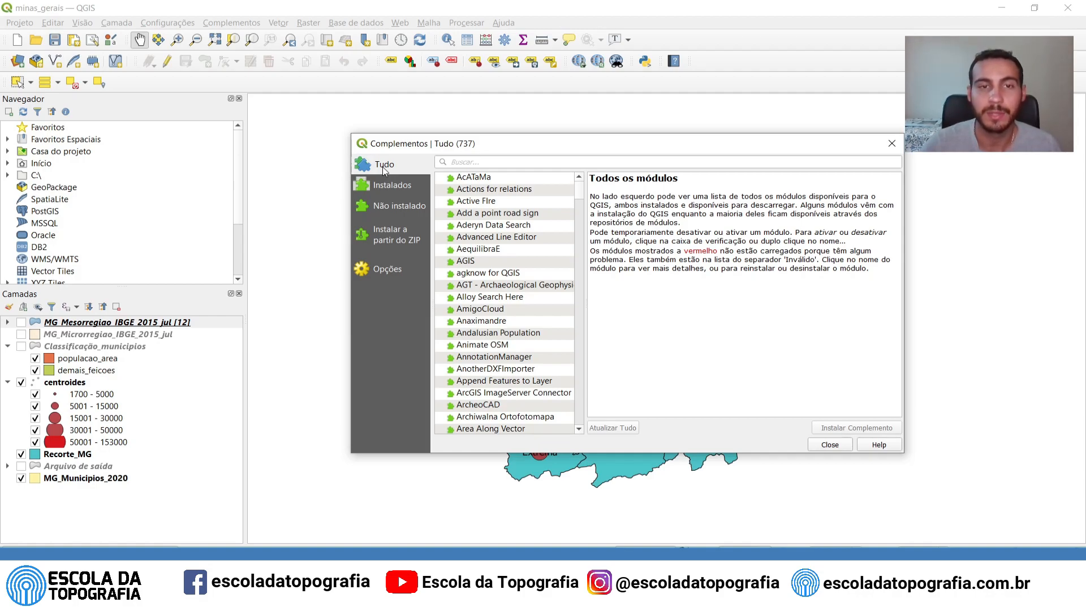
pyautogui.scroll(-6, 540, 234)
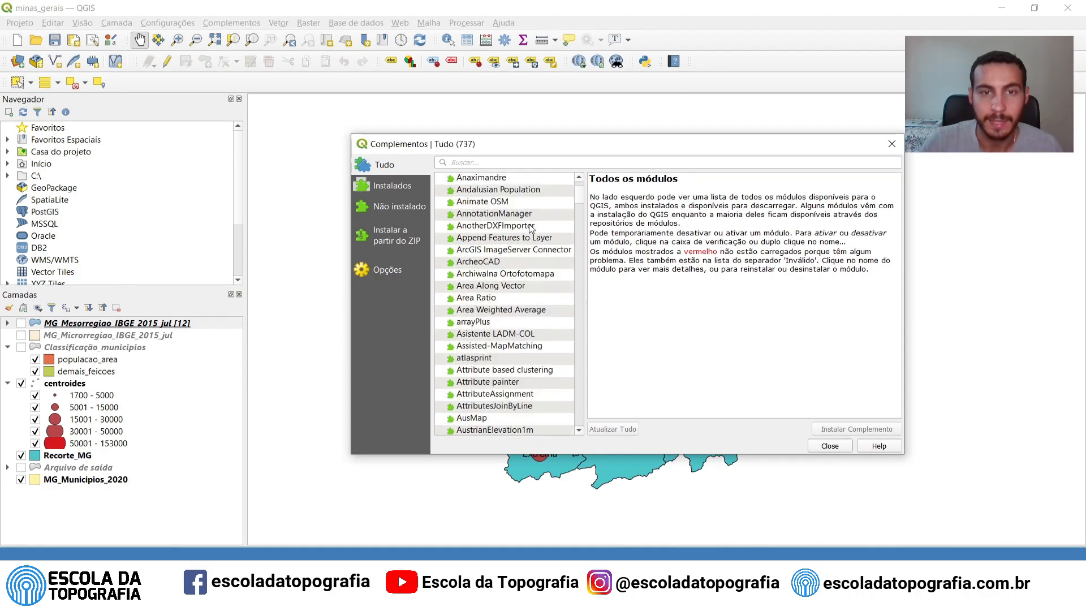
pyautogui.scroll(-3, 532, 229)
pyautogui.scroll(3, 531, 228)
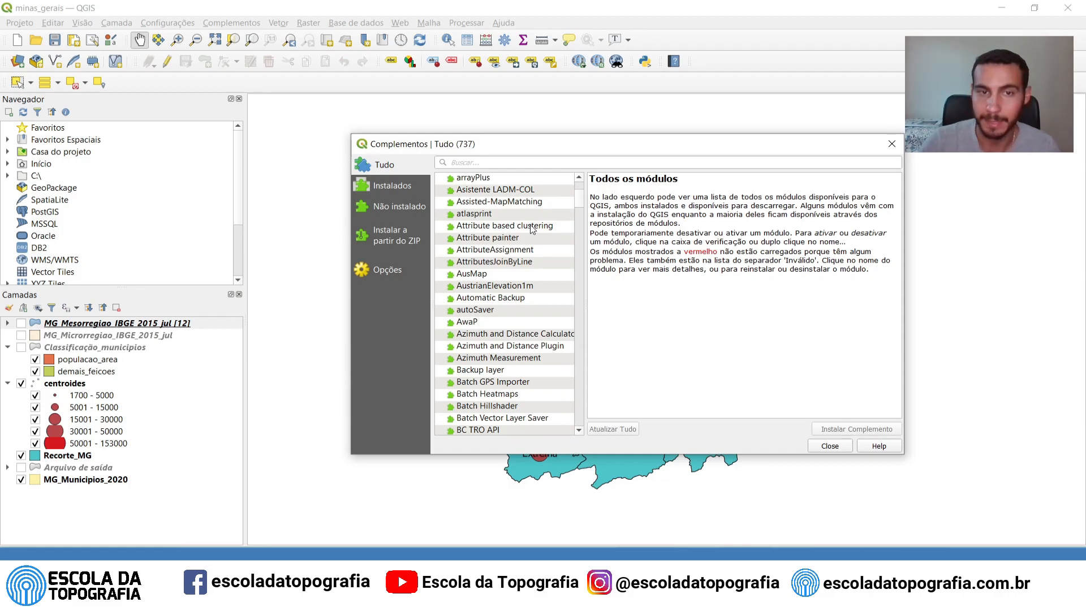
pyautogui.click(535, 337)
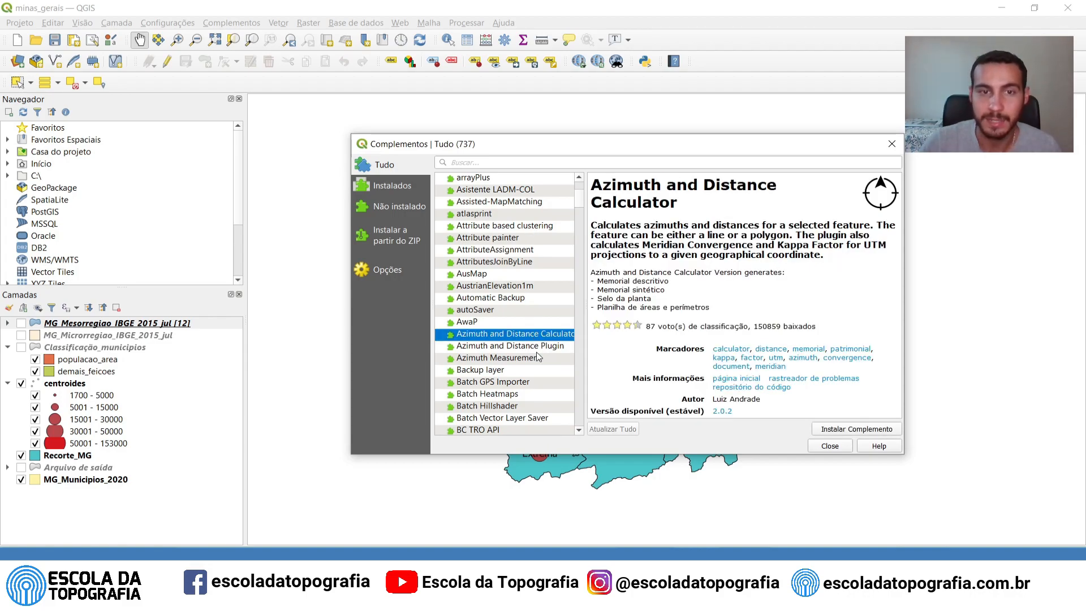
pyautogui.click(539, 355)
pyautogui.click(539, 349)
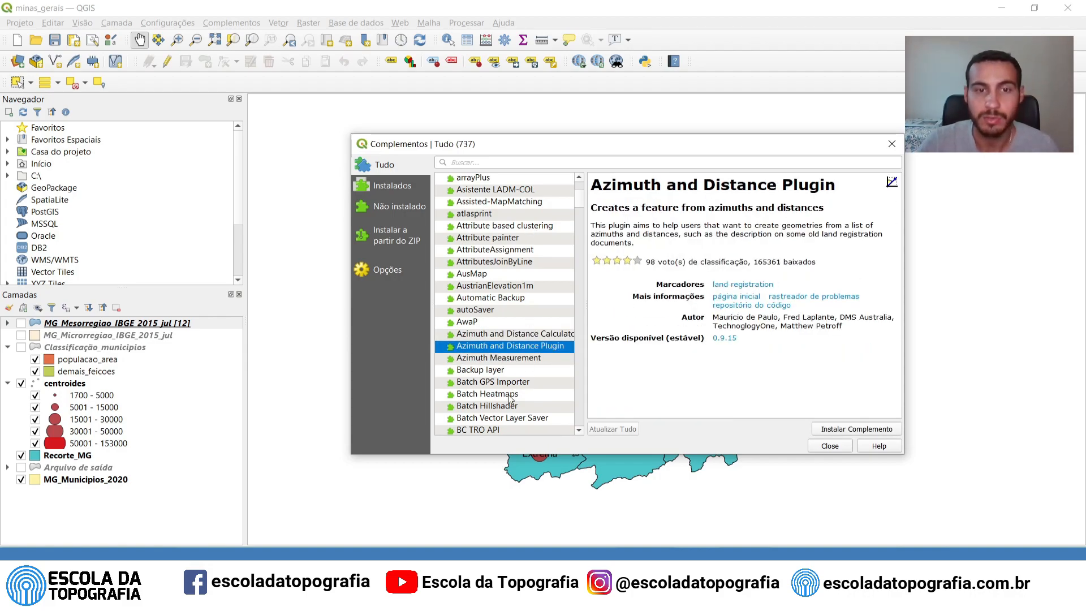
pyautogui.click(518, 383)
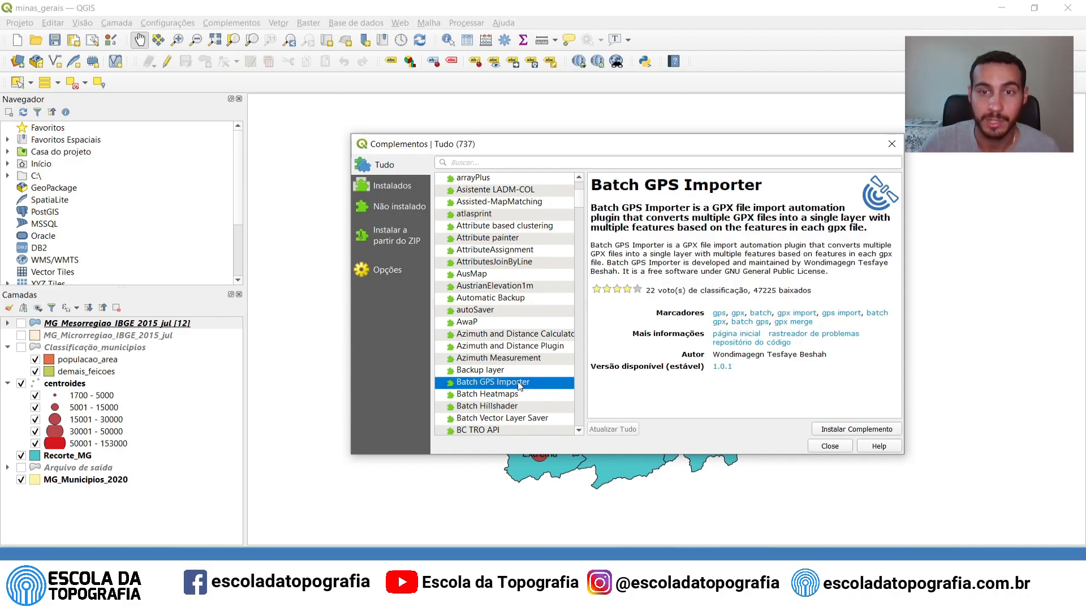
# Step: Look further down the full plugin list and view the descriptions of Catalog on the fly and Calculate Geometry
pyautogui.scroll(-3, 518, 384)
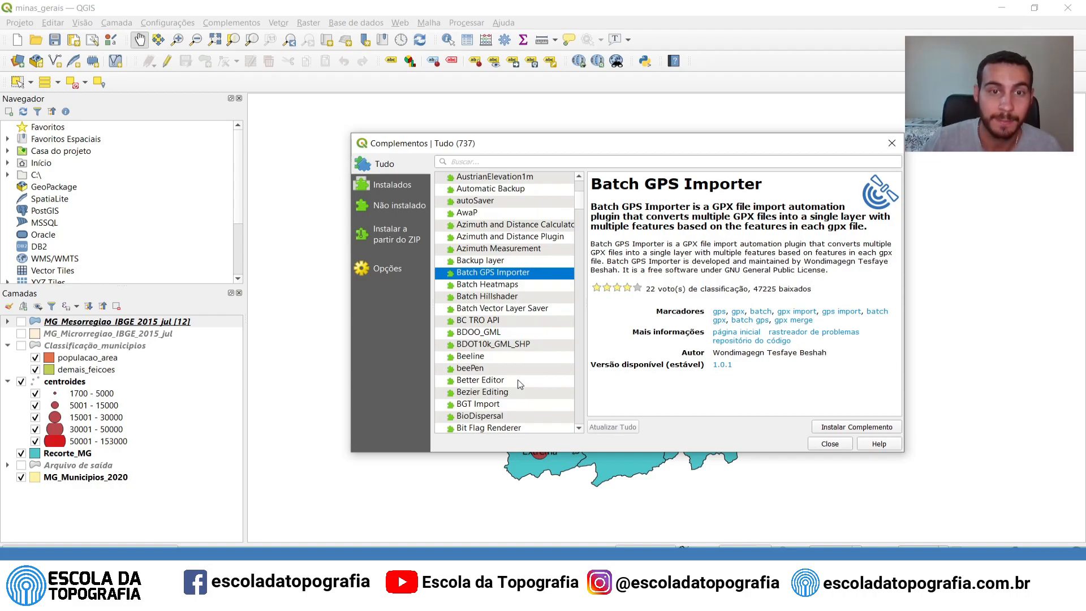
pyautogui.scroll(-9, 519, 384)
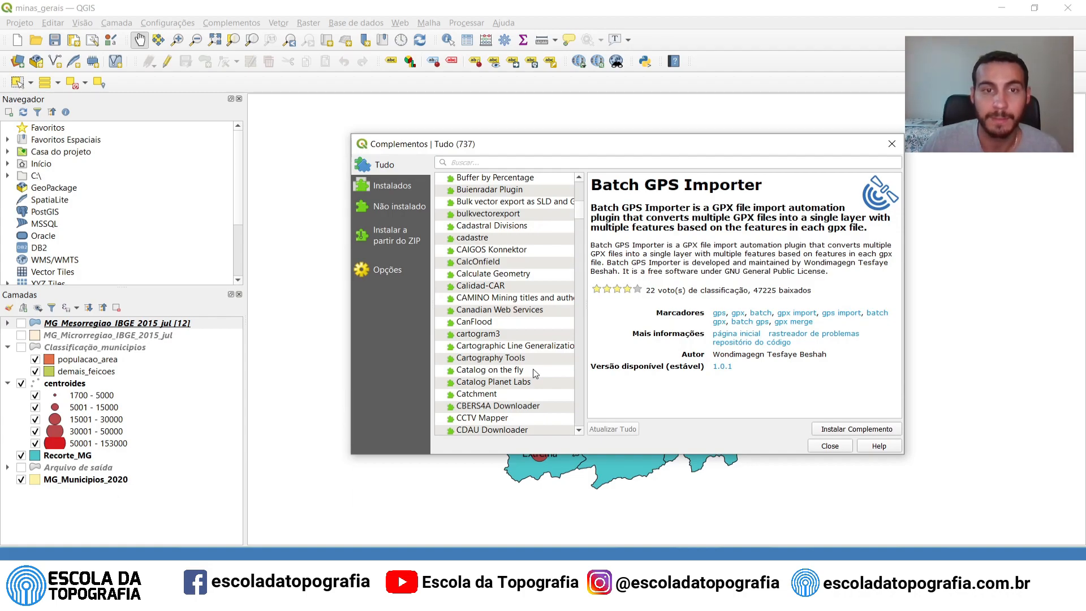
pyautogui.click(505, 311)
pyautogui.click(506, 335)
pyautogui.click(510, 370)
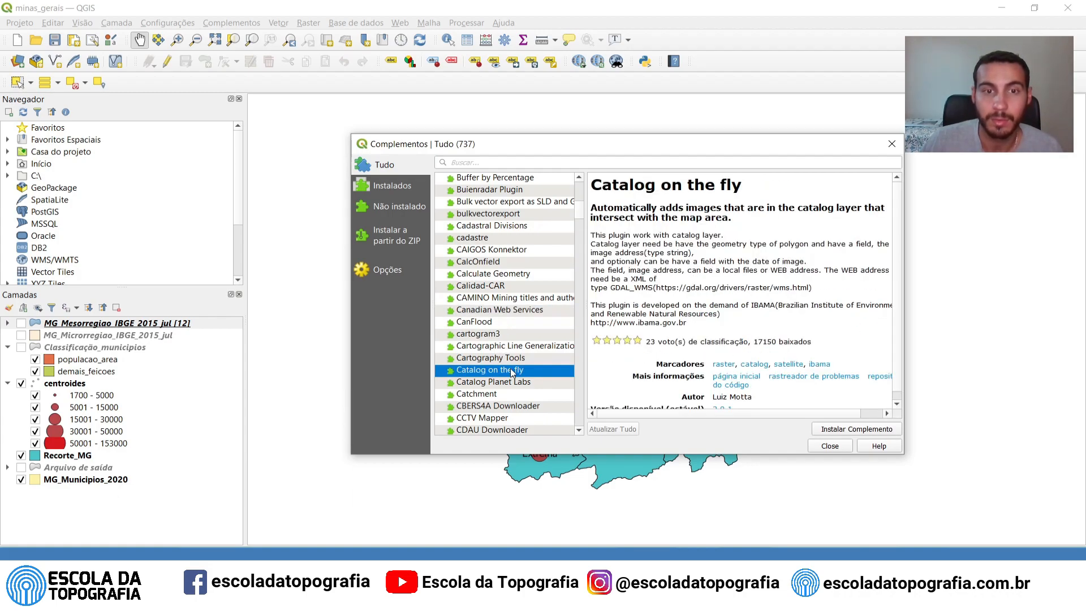
pyautogui.click(497, 417)
pyautogui.click(472, 276)
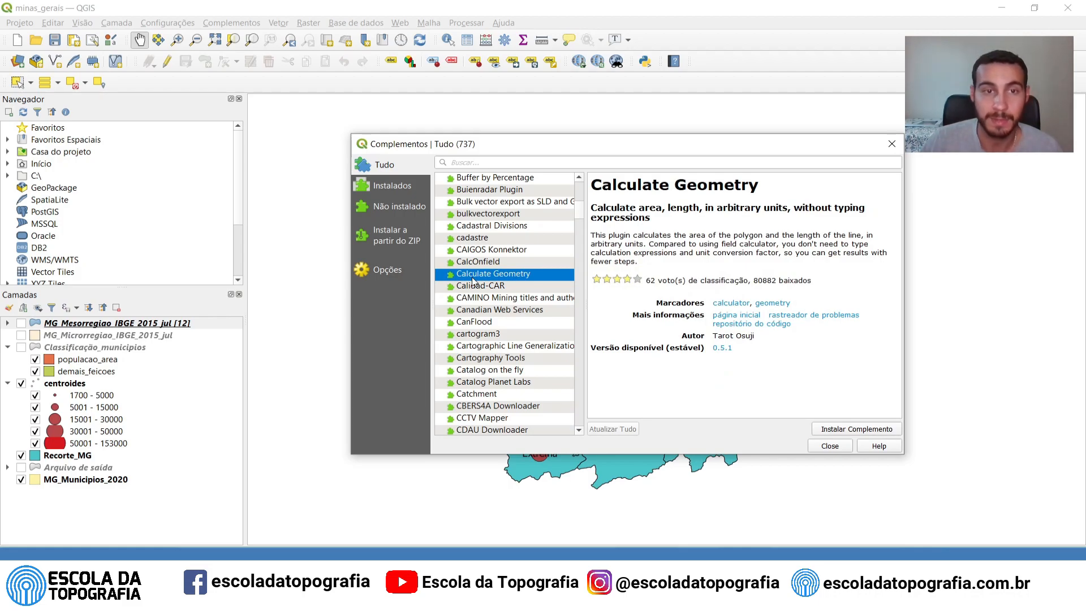
# Step: Examine the option to install a plugin from a ZIP file, including its file picker, without choosing a package
pyautogui.click(402, 235)
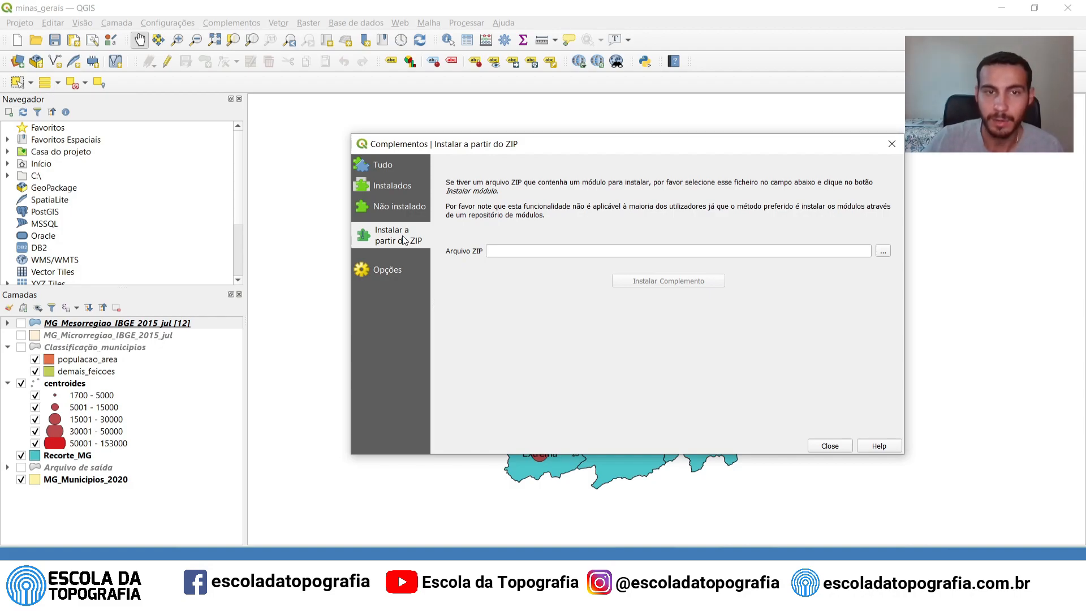
pyautogui.click(883, 252)
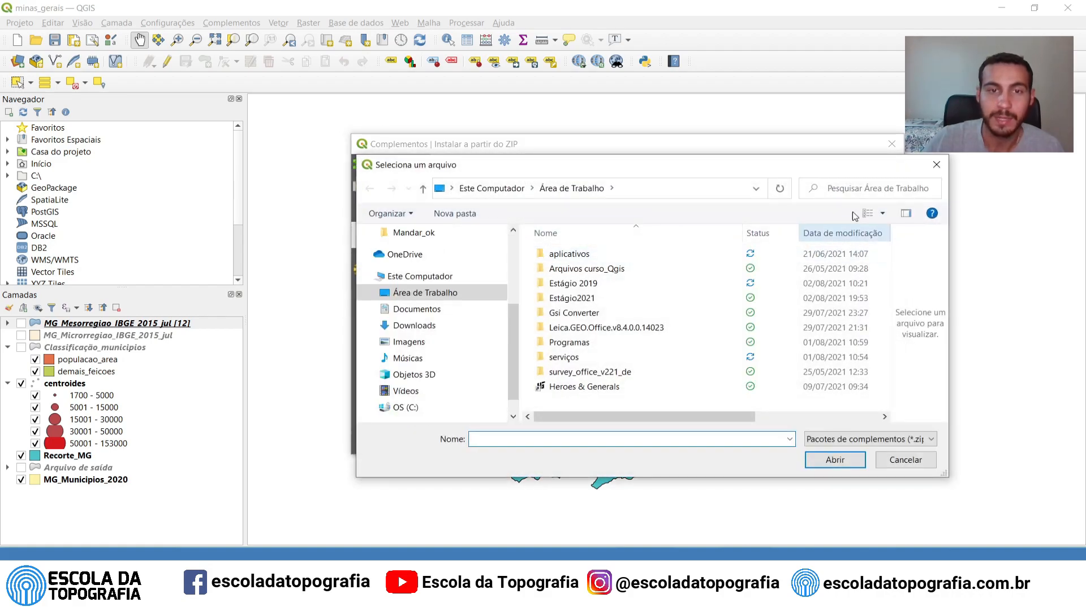
pyautogui.scroll(-3, 601, 291)
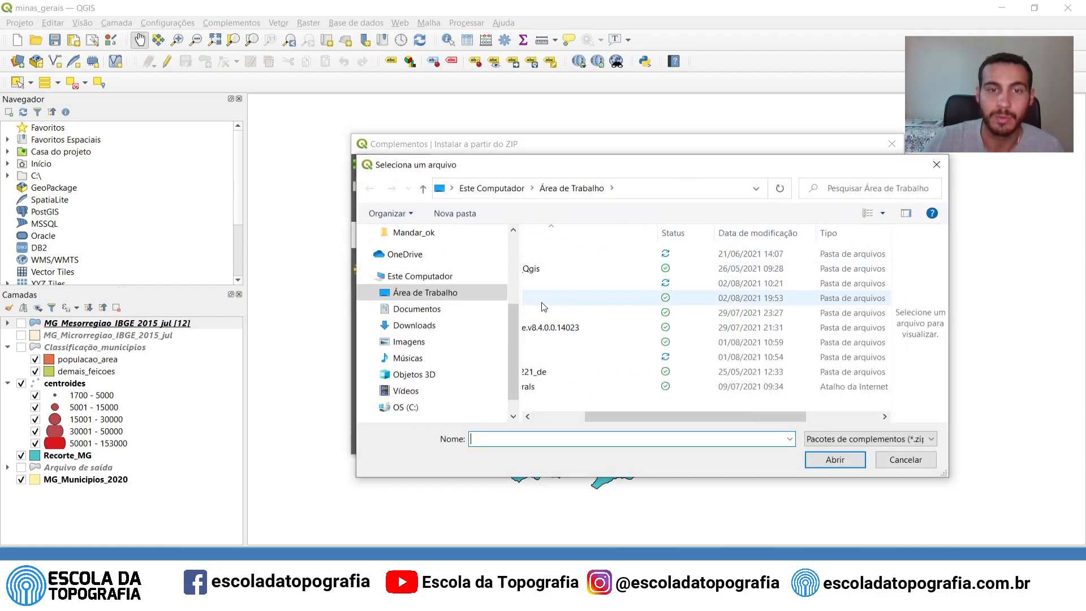
pyautogui.moveTo(512, 328)
pyautogui.mouseDown()
pyautogui.moveTo(512, 282)
pyautogui.moveTo(516, 341)
pyautogui.mouseUp()
pyautogui.scroll(1, 529, 334)
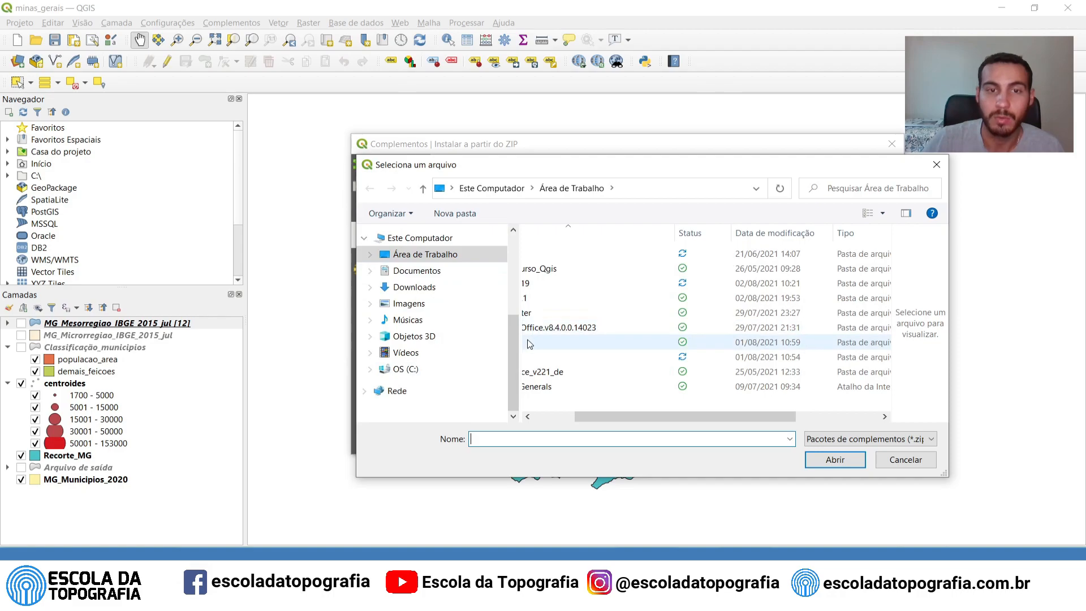
pyautogui.scroll(3, 547, 343)
pyautogui.click(626, 253)
pyautogui.click(937, 164)
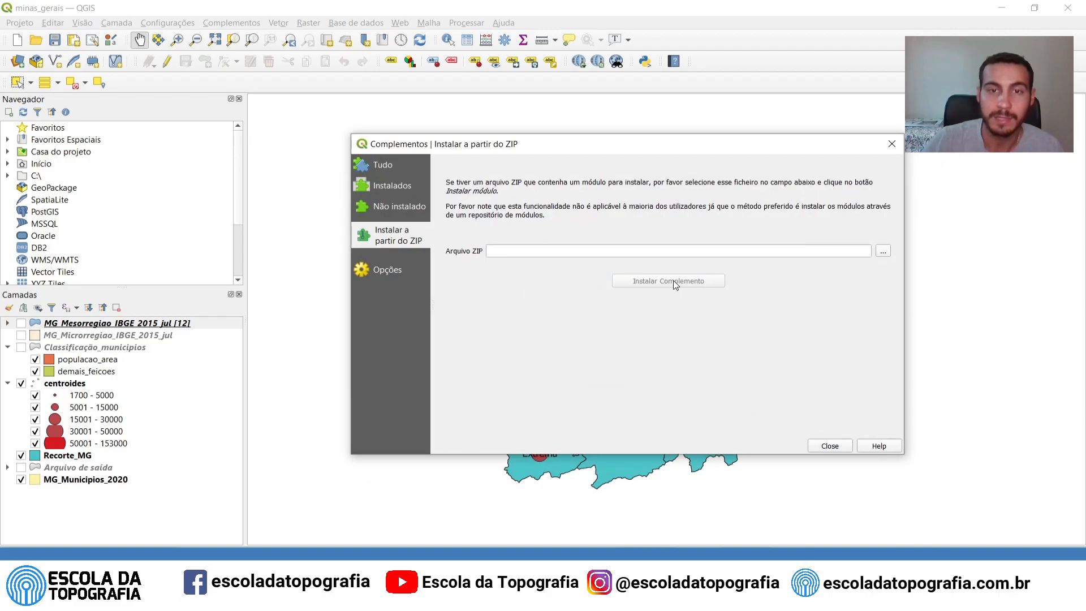
# Step: Review the plugin manager options, switching the check for updates at startup on and back off
pyautogui.click(378, 271)
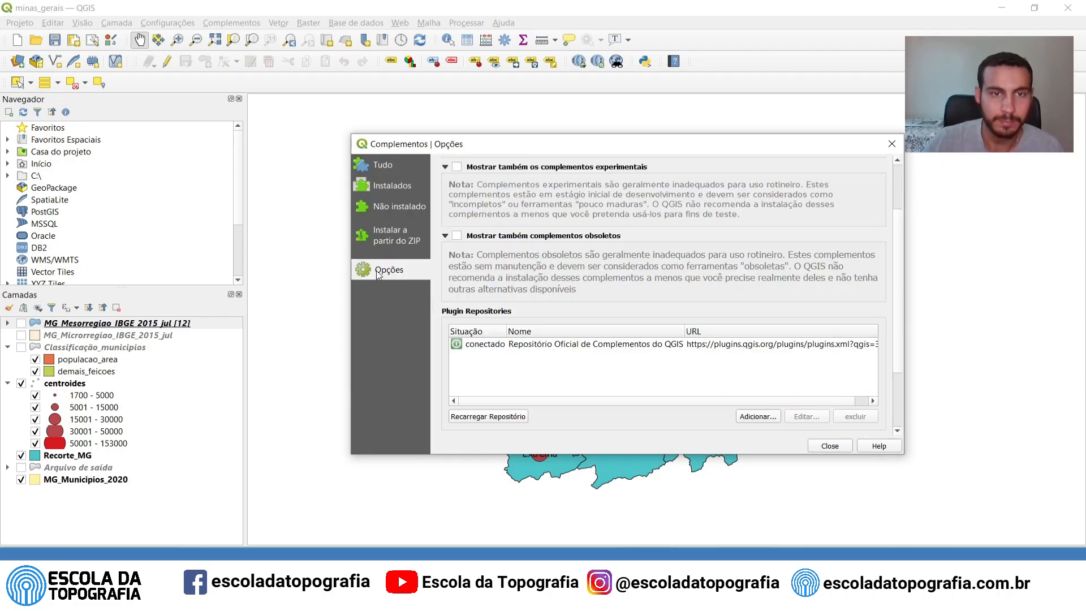
pyautogui.scroll(-2, 721, 223)
pyautogui.scroll(5, 722, 223)
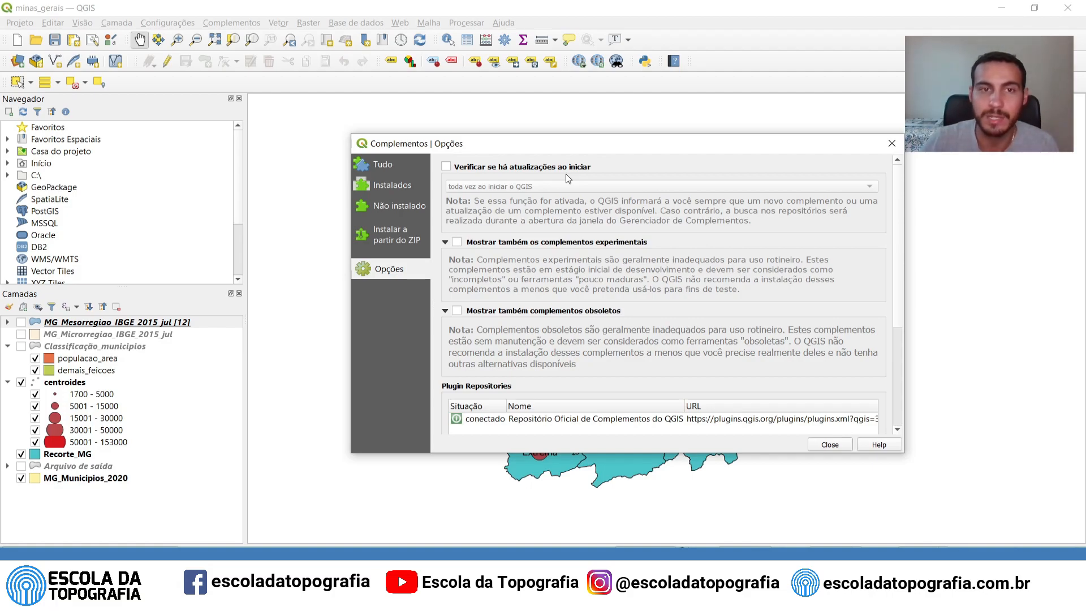
pyautogui.click(446, 167)
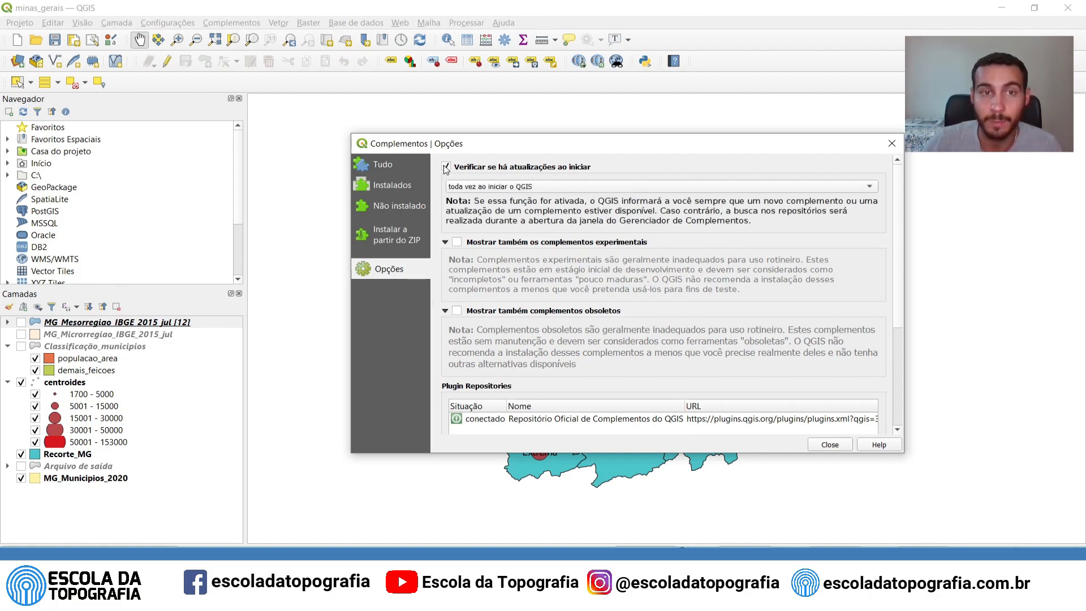
pyautogui.click(445, 167)
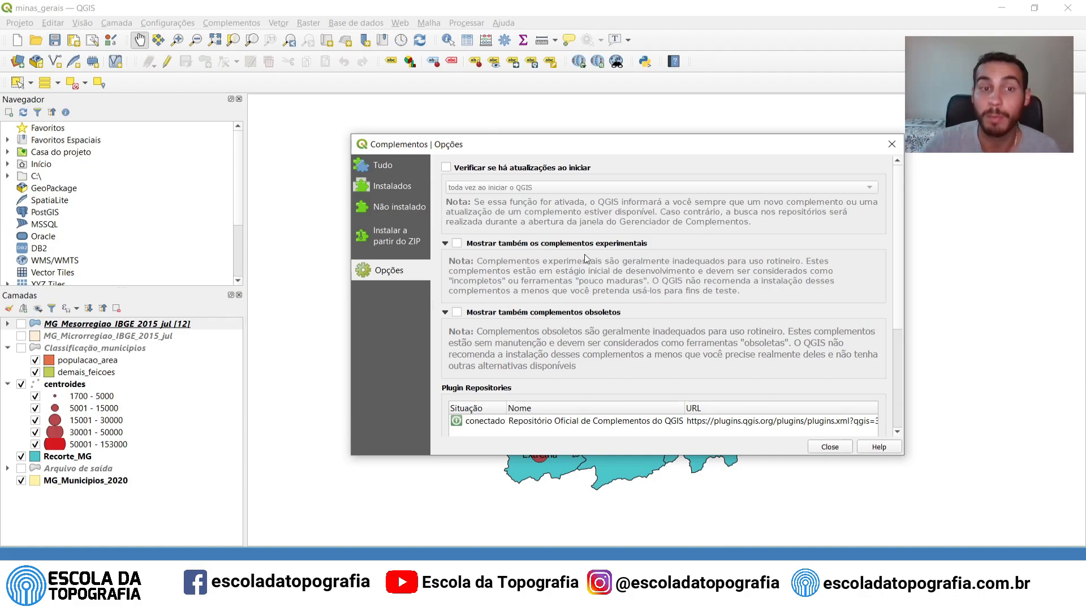
# Step: Return to the list of all plugins and view the entries for Azimuth and Distance Calculator and Azimuth and Distance Plugin
pyautogui.click(393, 165)
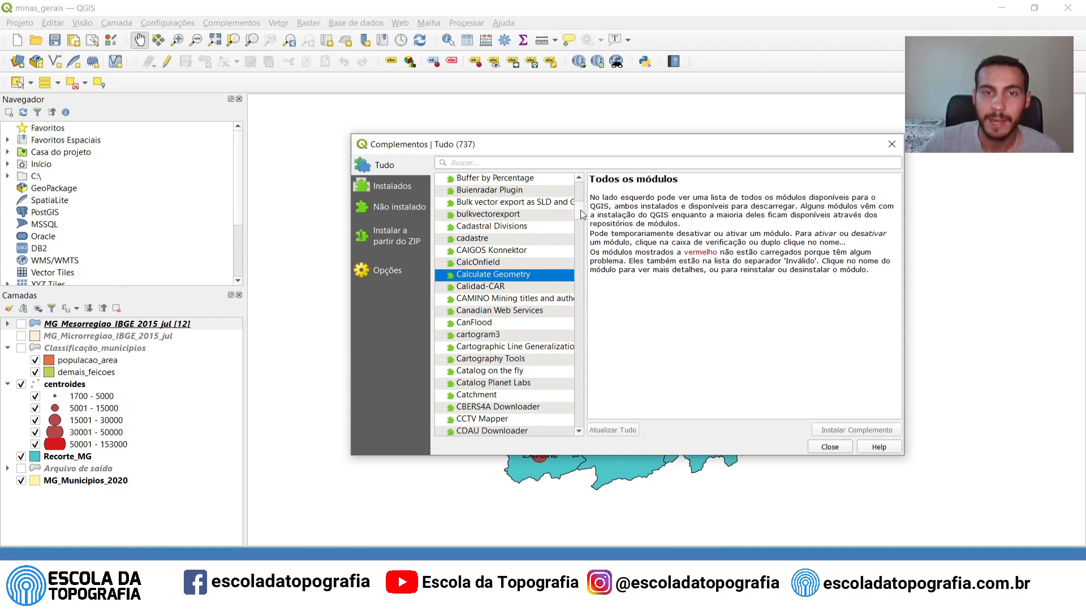
pyautogui.moveTo(580, 208); pyautogui.dragTo(579, 187)
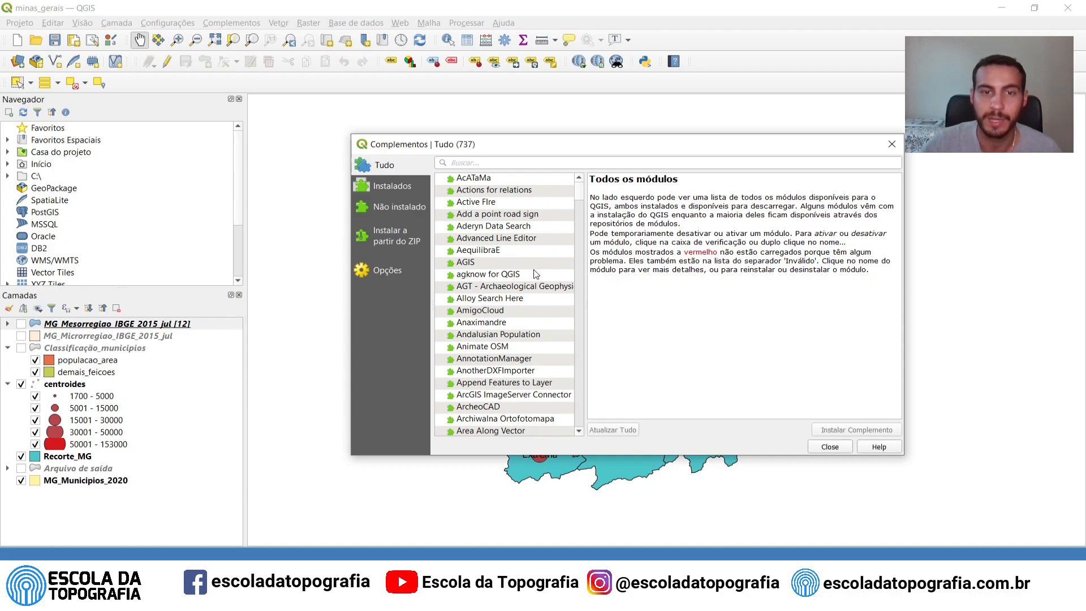
pyautogui.scroll(-7, 518, 260)
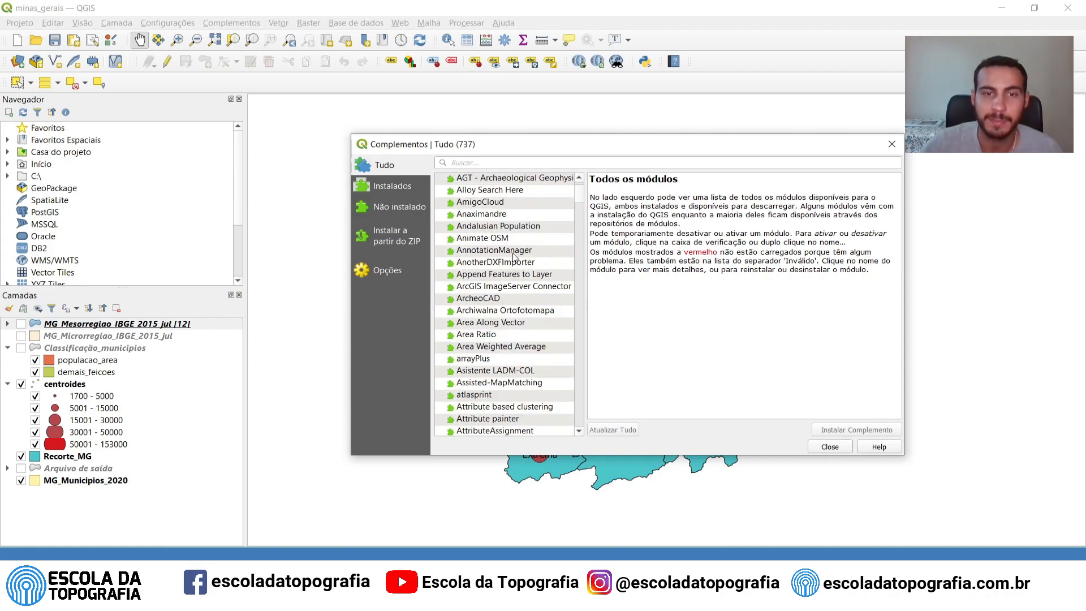
pyautogui.scroll(-2, 515, 258)
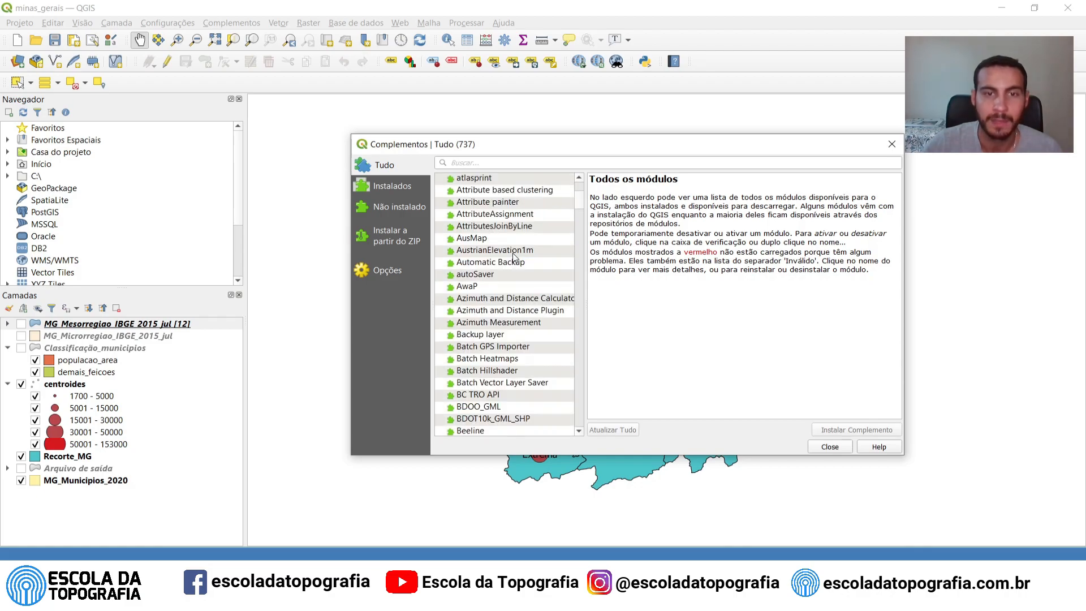
pyautogui.click(514, 299)
pyautogui.click(513, 311)
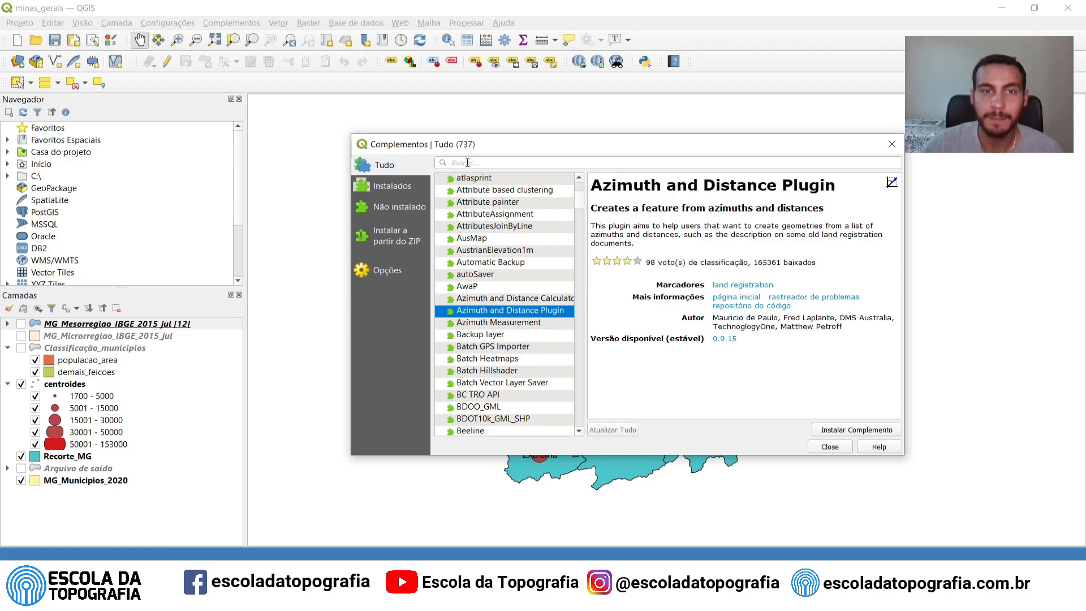
# Step: Search all plugins for "azimu" and display the details of Azimuth and Distance Calculator
pyautogui.click(488, 161)
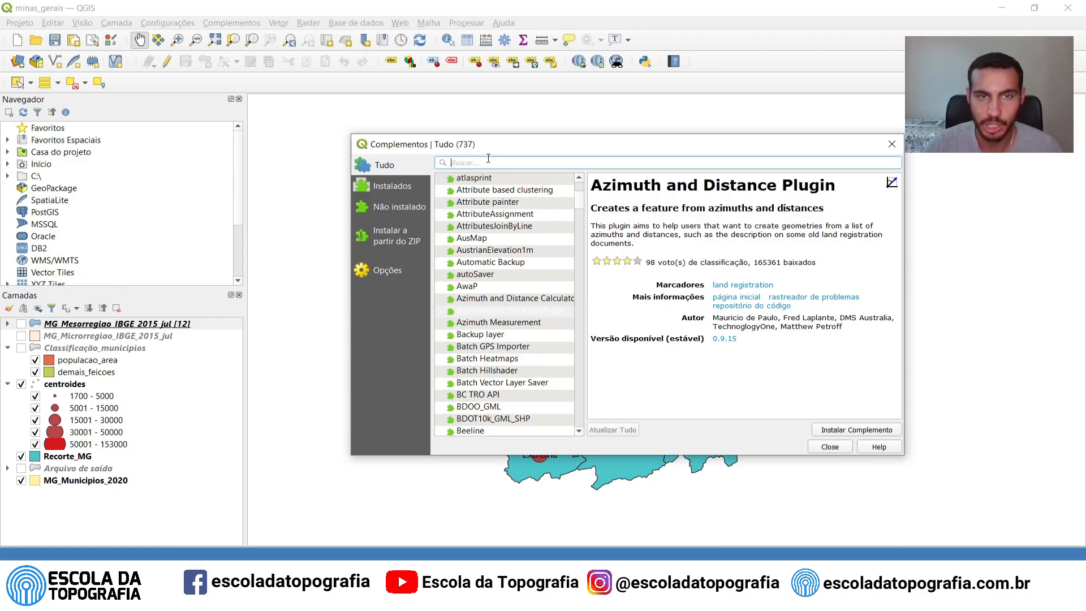
pyautogui.write('azimu')
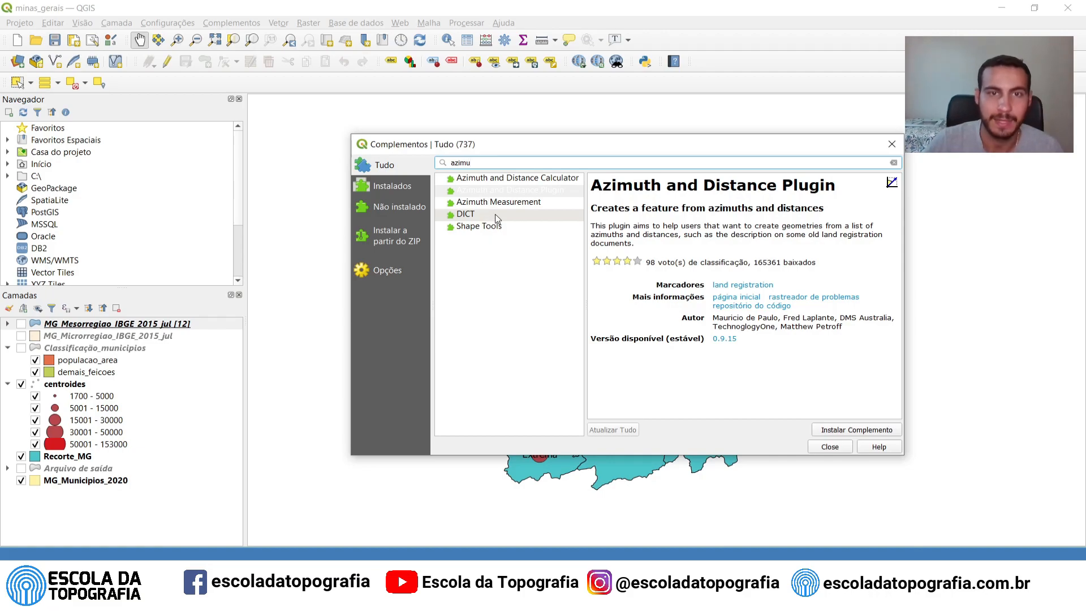
pyautogui.click(512, 193)
pyautogui.click(511, 179)
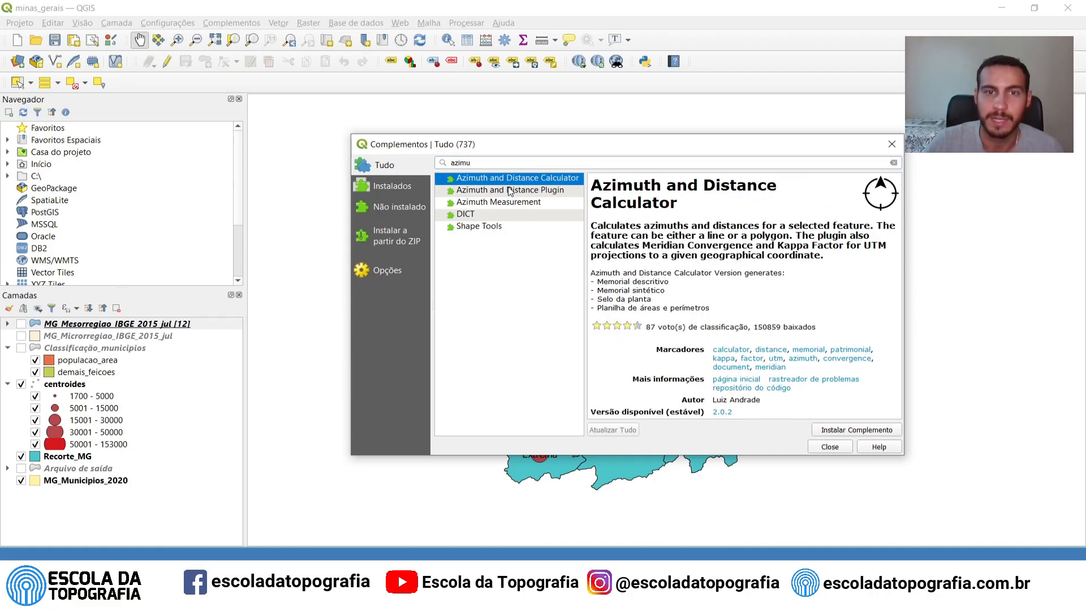
# Step: View the details of Azimuth Measurement, then install Azimuth and Distance Plugin
pyautogui.click(511, 193)
pyautogui.click(498, 205)
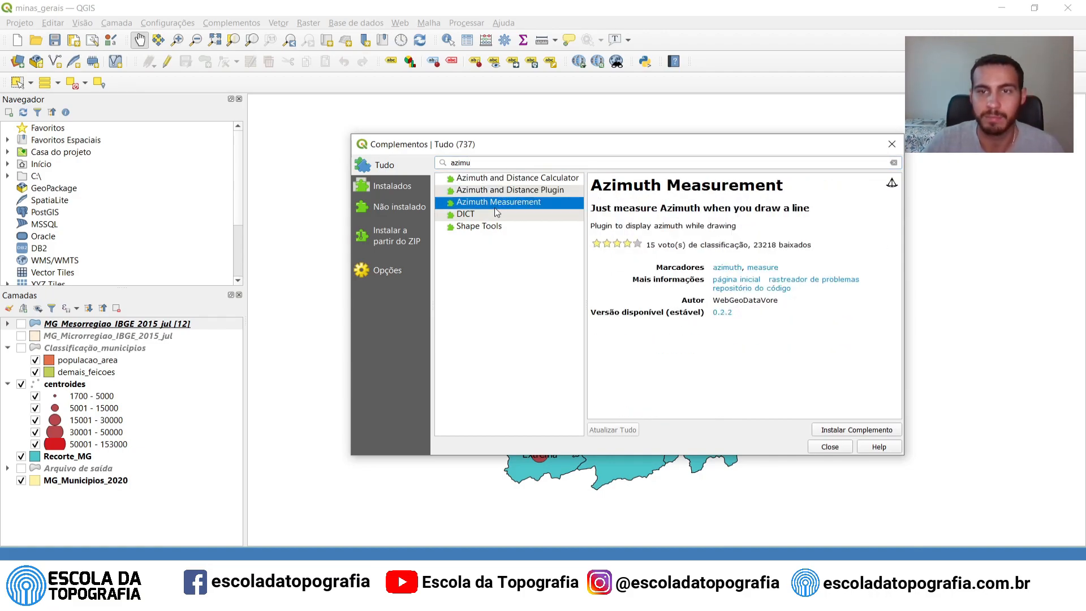
pyautogui.click(500, 191)
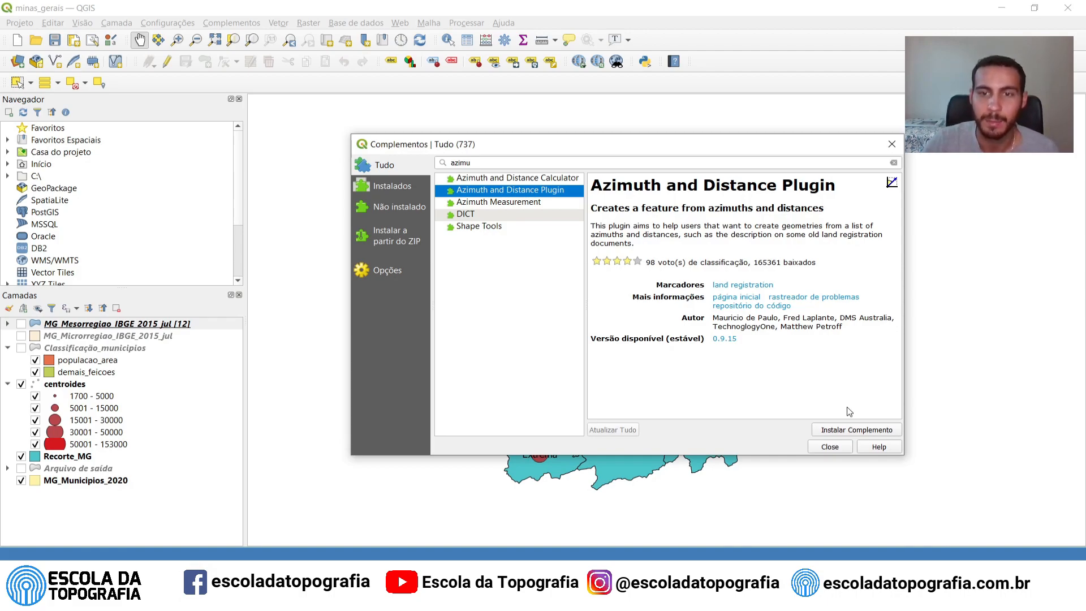
pyautogui.click(862, 432)
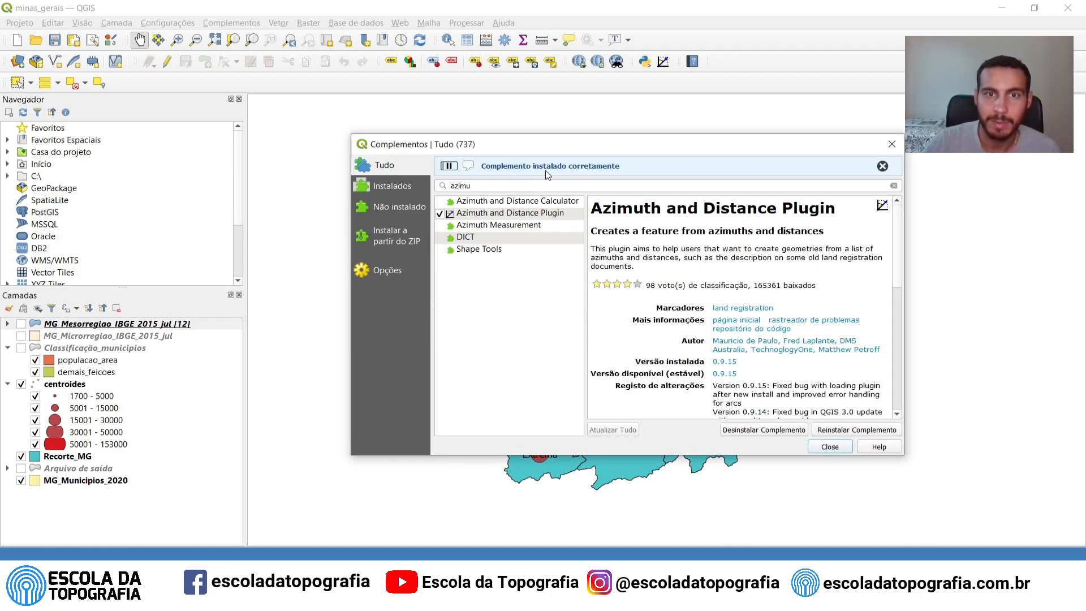
# Step: Read through the details and version history of Azimuth and Distance Plugin
pyautogui.scroll(-5, 870, 413)
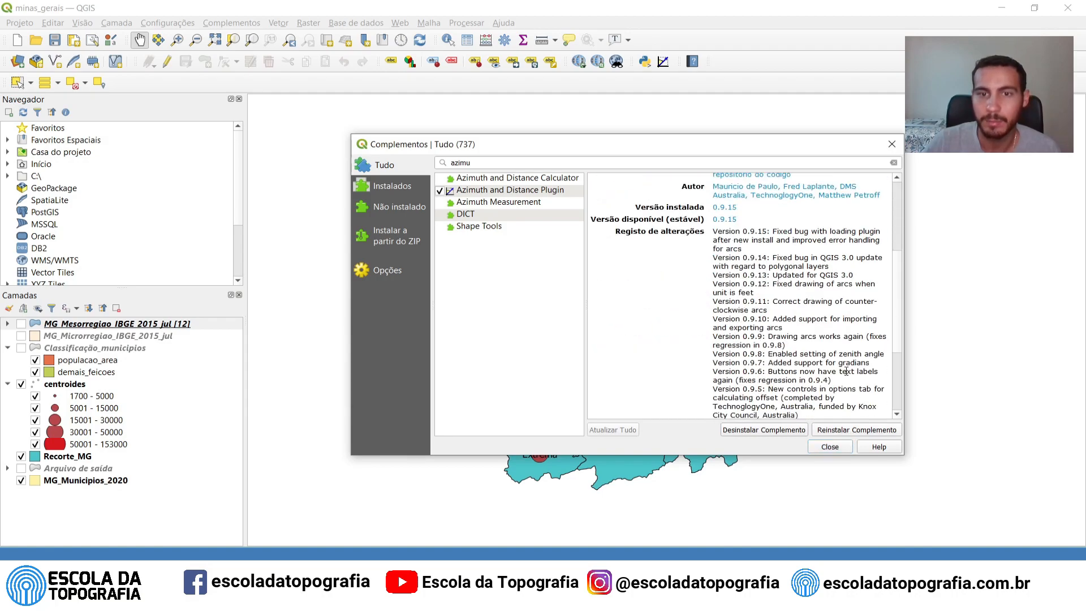
pyautogui.scroll(5, 743, 339)
pyautogui.scroll(-5, 743, 338)
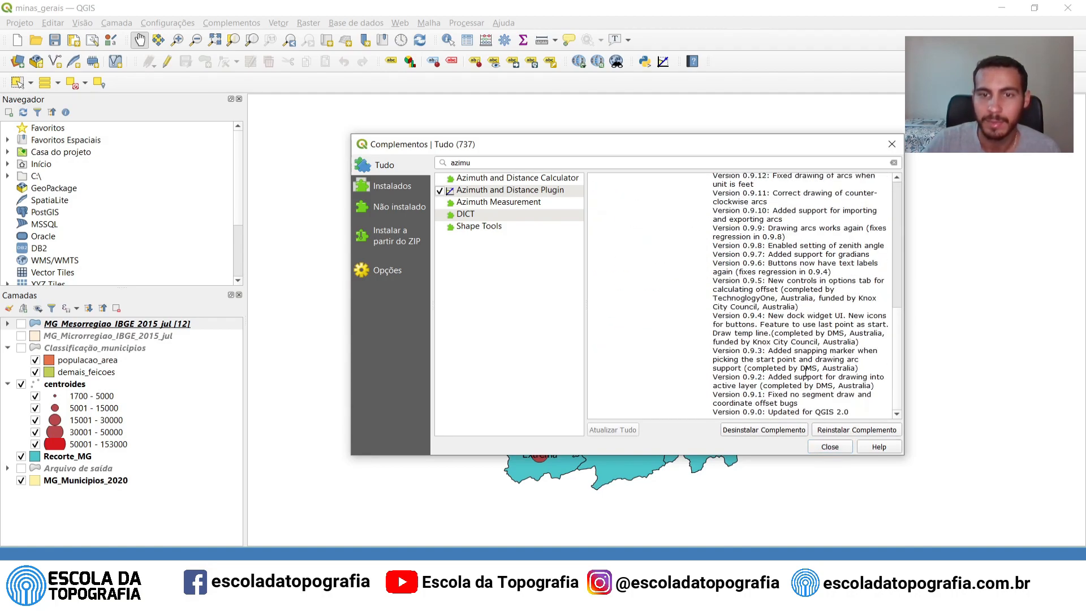
# Step: View the uninstall confirmation for Azimuth and Distance Plugin, decline it and close the plugin manager to try the plugin's toolbar command
pyautogui.click(763, 430)
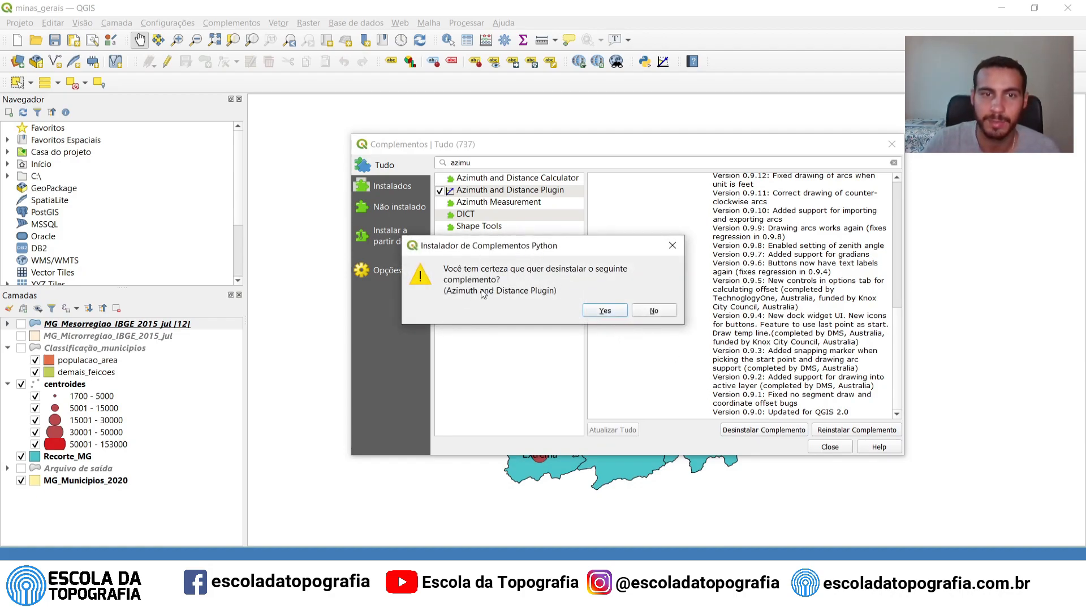
pyautogui.click(654, 311)
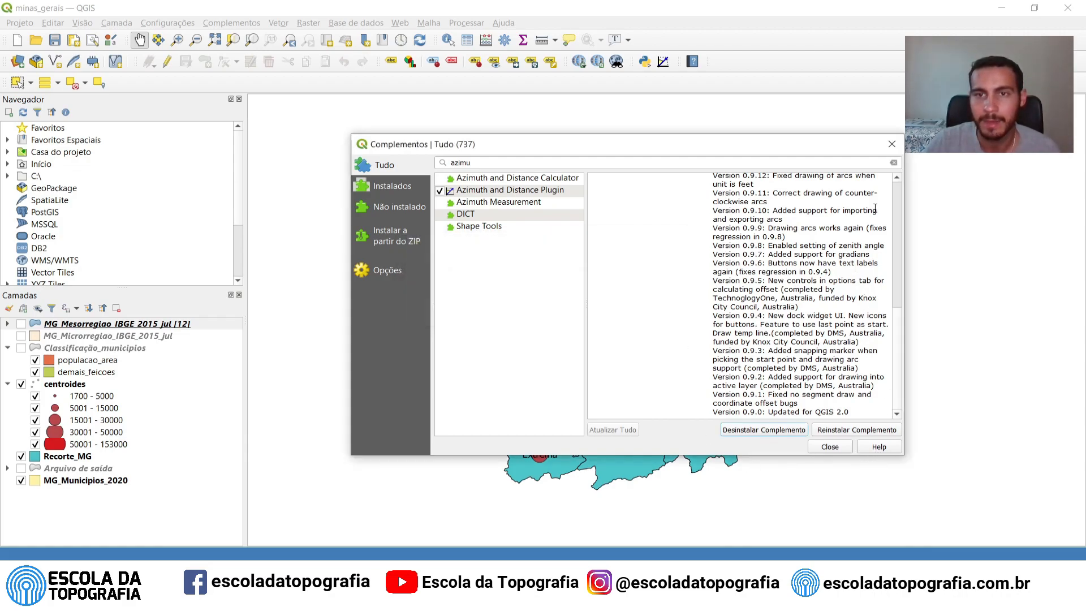
pyautogui.click(830, 448)
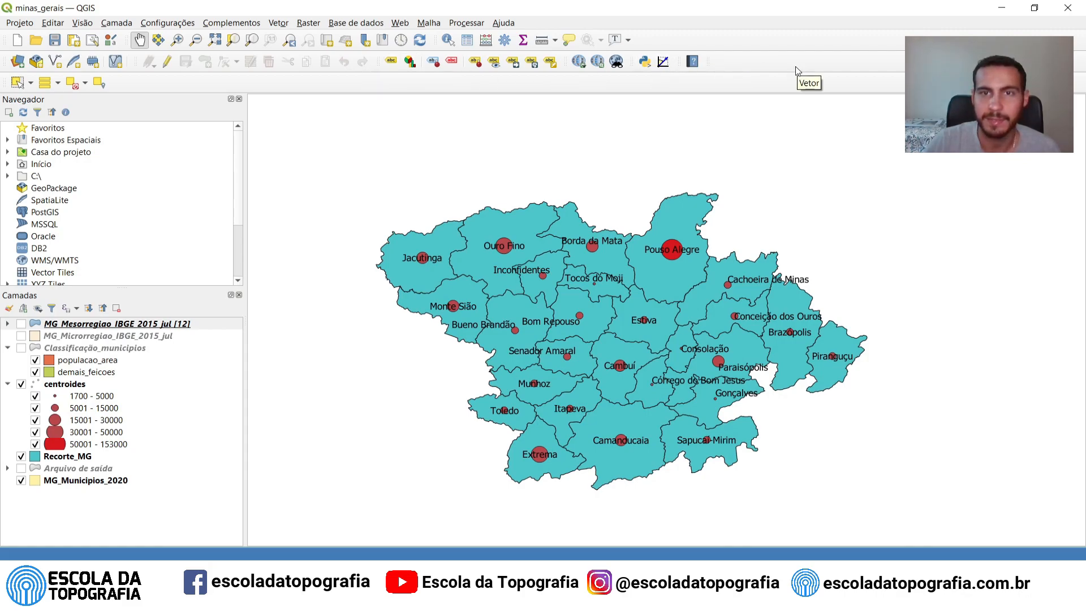
pyautogui.click(663, 61)
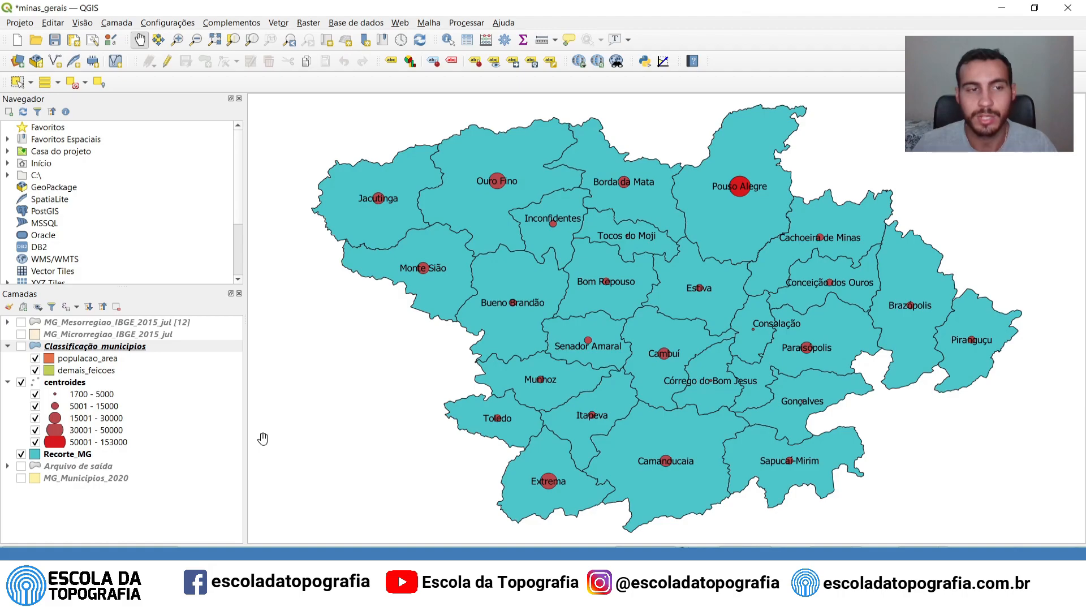
# Step: Toggle the visibility of the centroides layer and its 1700 - 5000 class off and back on
pyautogui.click(21, 383)
pyautogui.click(21, 384)
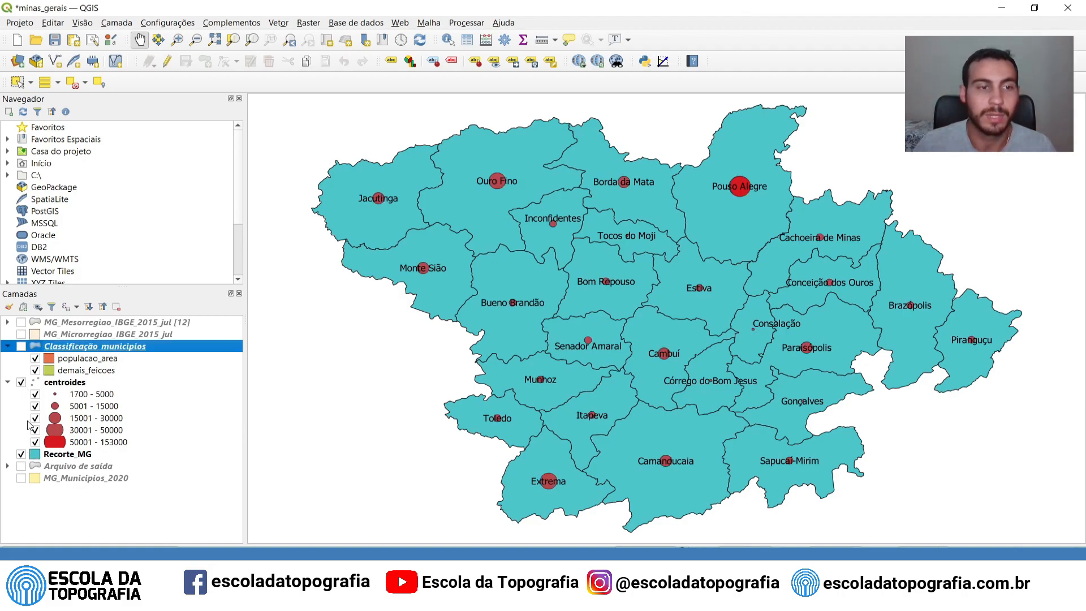
pyautogui.click(36, 395)
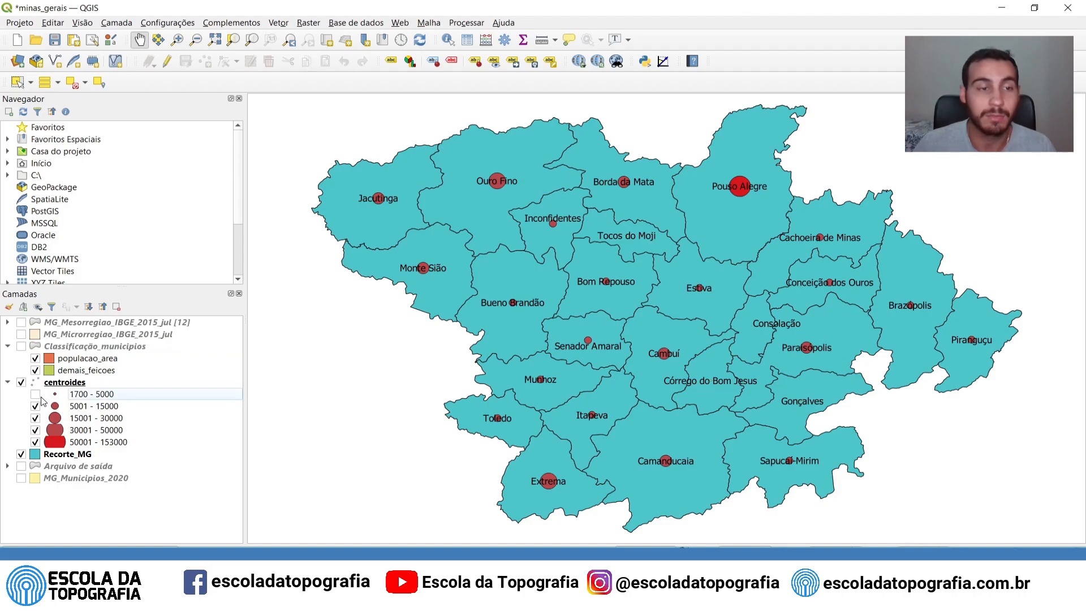
pyautogui.click(36, 395)
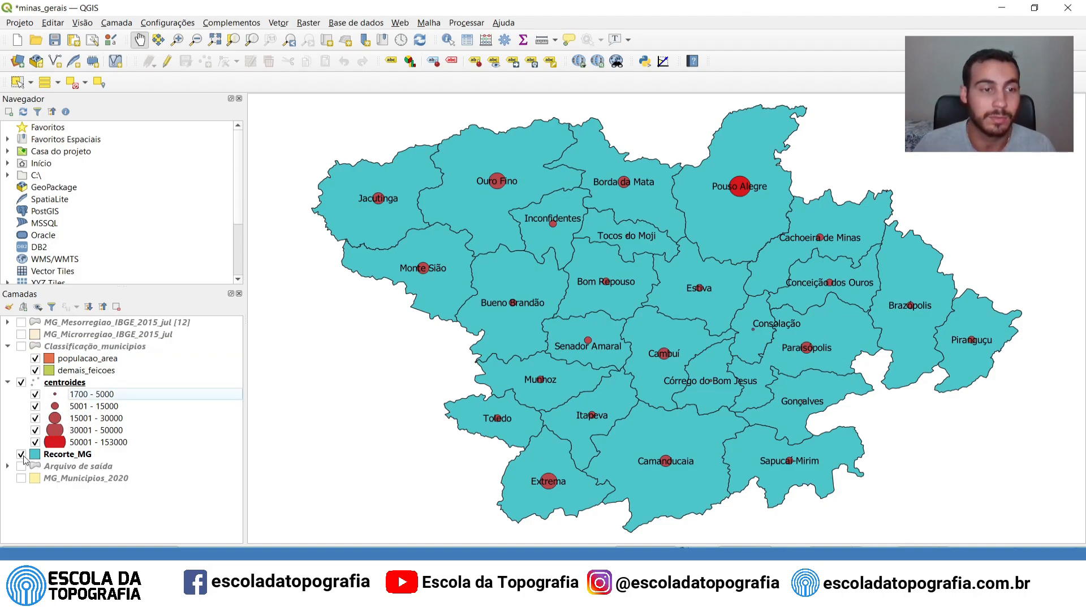
# Step: Select the Recorte_MG layer and toggle its visibility off and back on
pyautogui.click(31, 456)
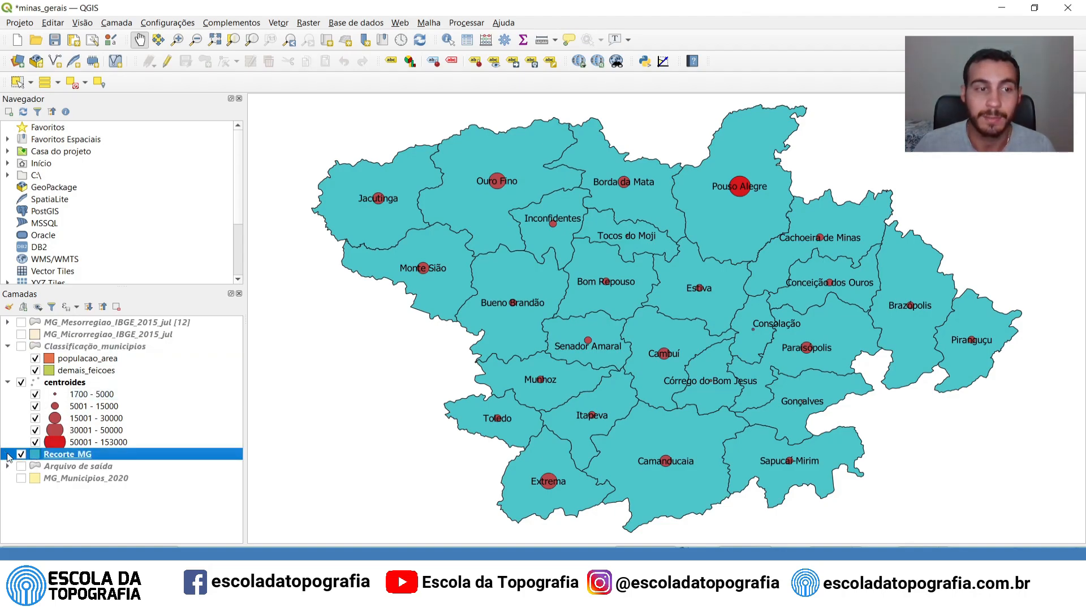
pyautogui.click(22, 455)
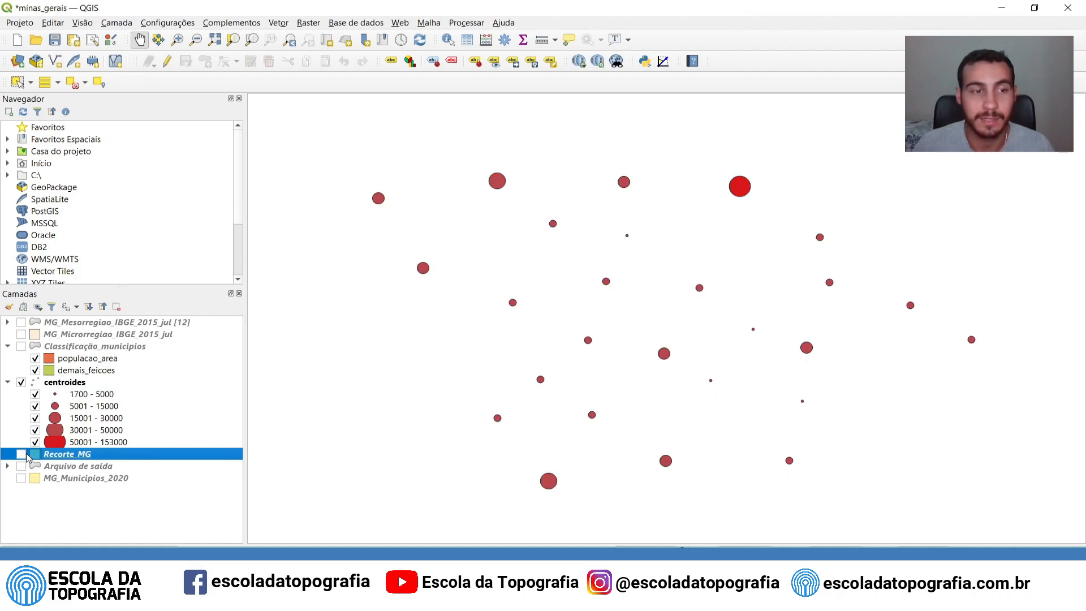
pyautogui.click(22, 455)
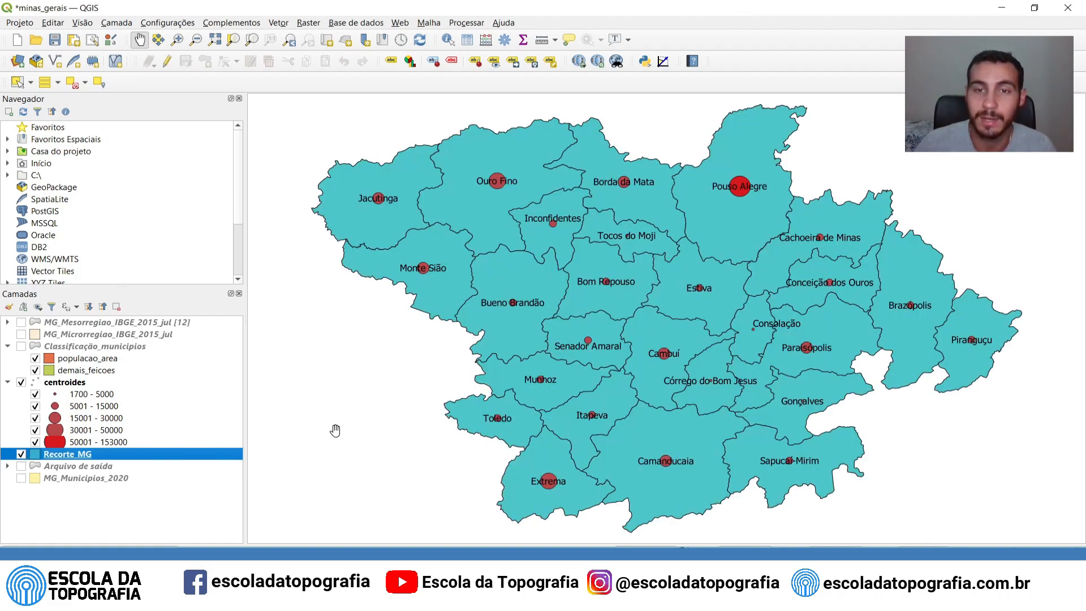
# Step: Look through the vector, raster, mesh and delimited text source types in the Data Source Manager and close it
pyautogui.click(17, 63)
pyautogui.scroll(5, 319, 220)
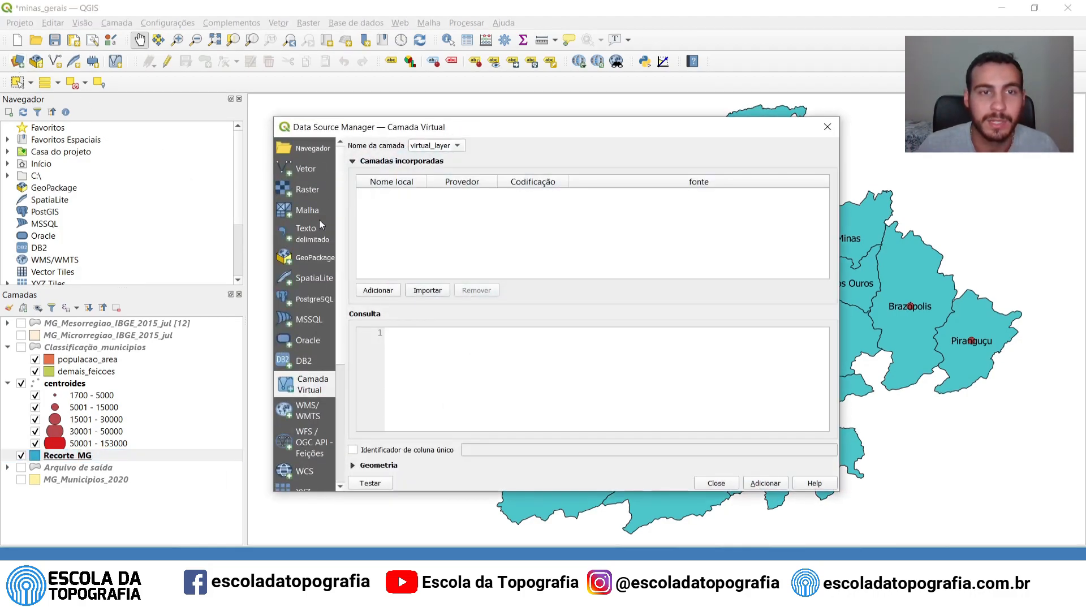
pyautogui.click(308, 169)
pyautogui.click(307, 189)
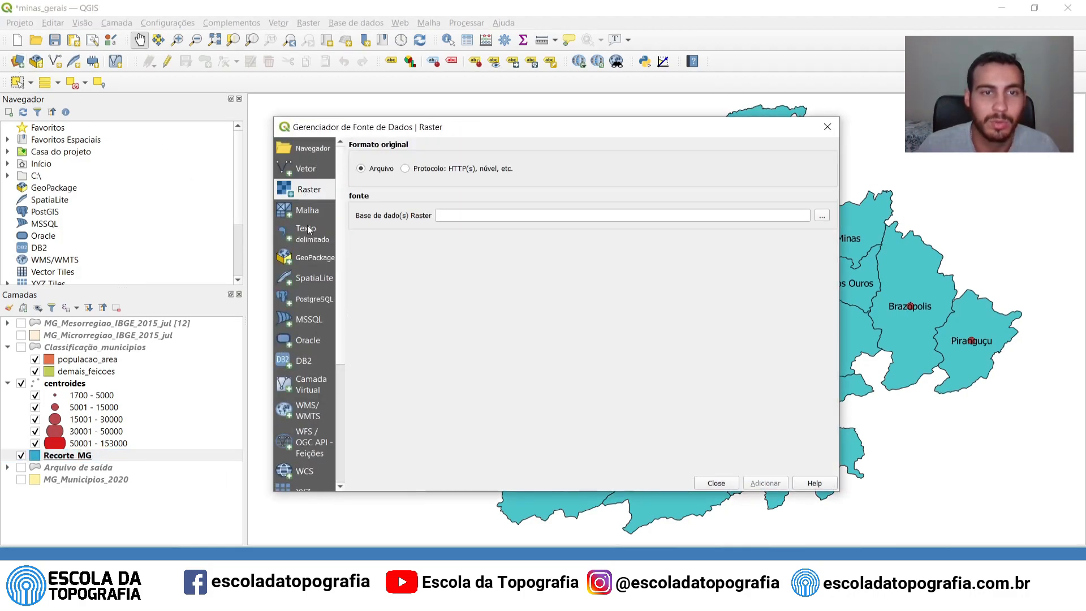
pyautogui.click(307, 210)
pyautogui.click(309, 233)
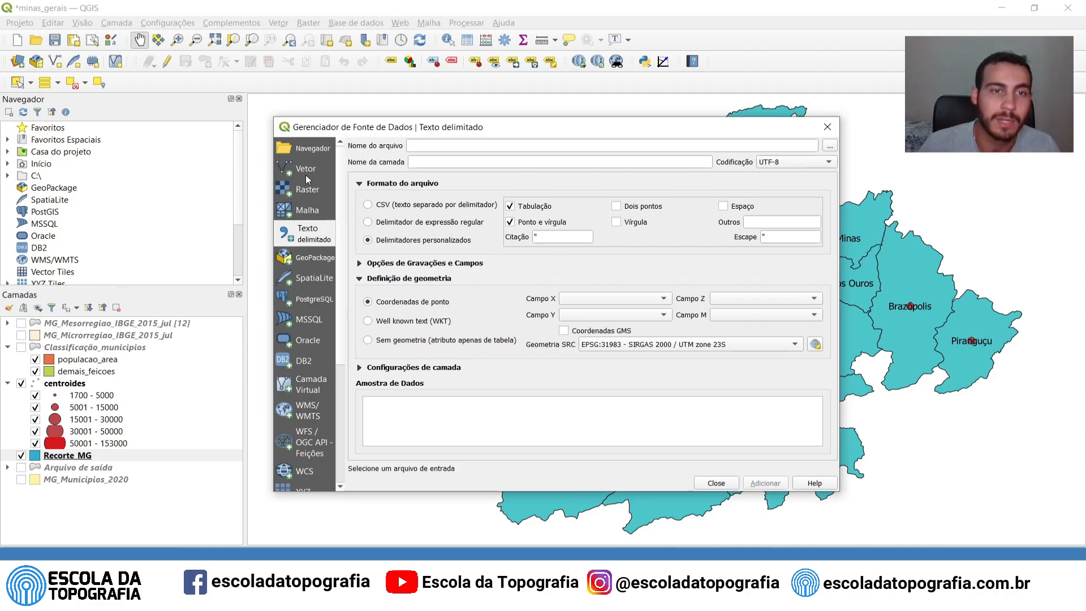
pyautogui.press('Escape')
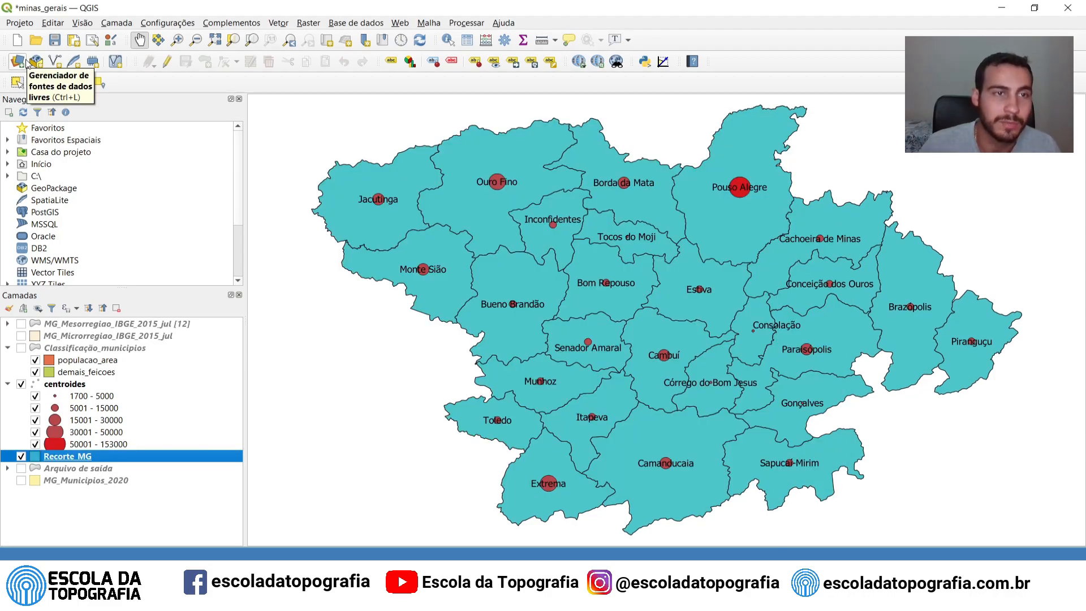
# Step: Reopen the Data Source Manager, examine its source types from raster to GeoPackage and the remaining list, and close it without adding a layer
pyautogui.click(26, 63)
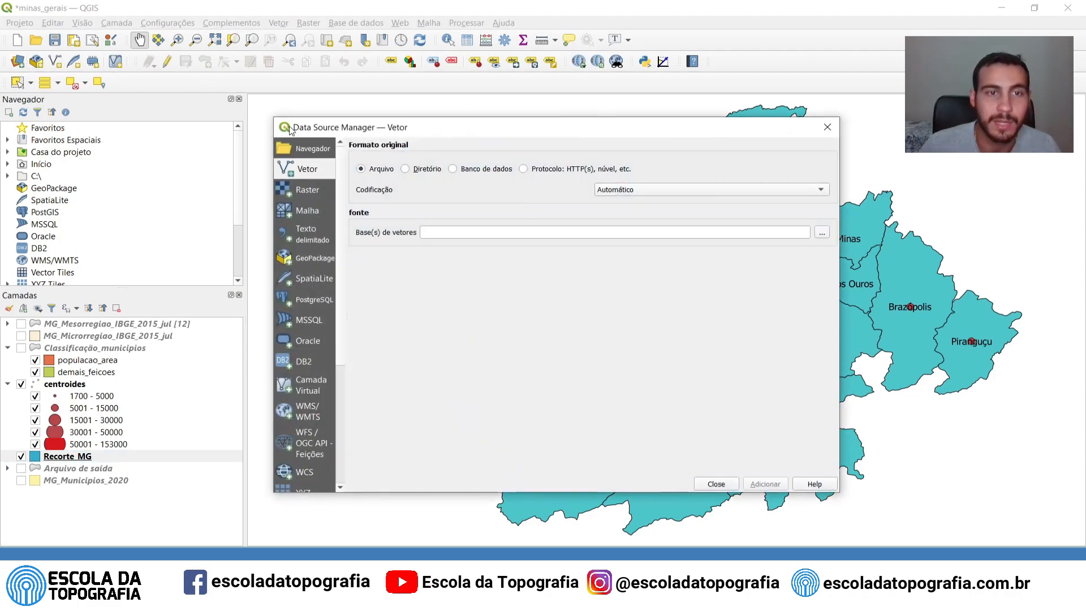
pyautogui.click(309, 192)
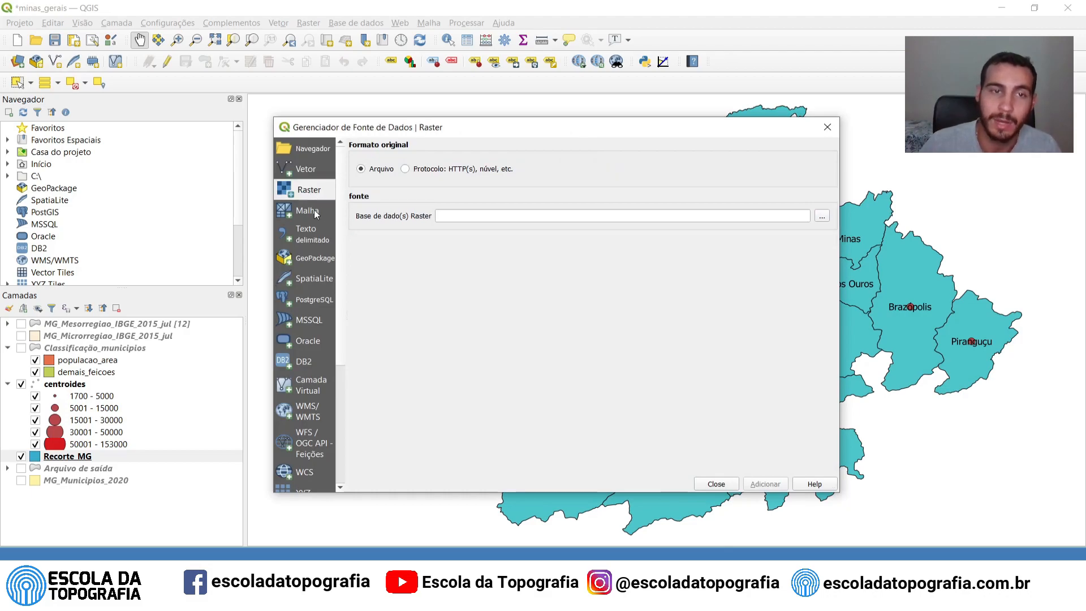
pyautogui.click(315, 214)
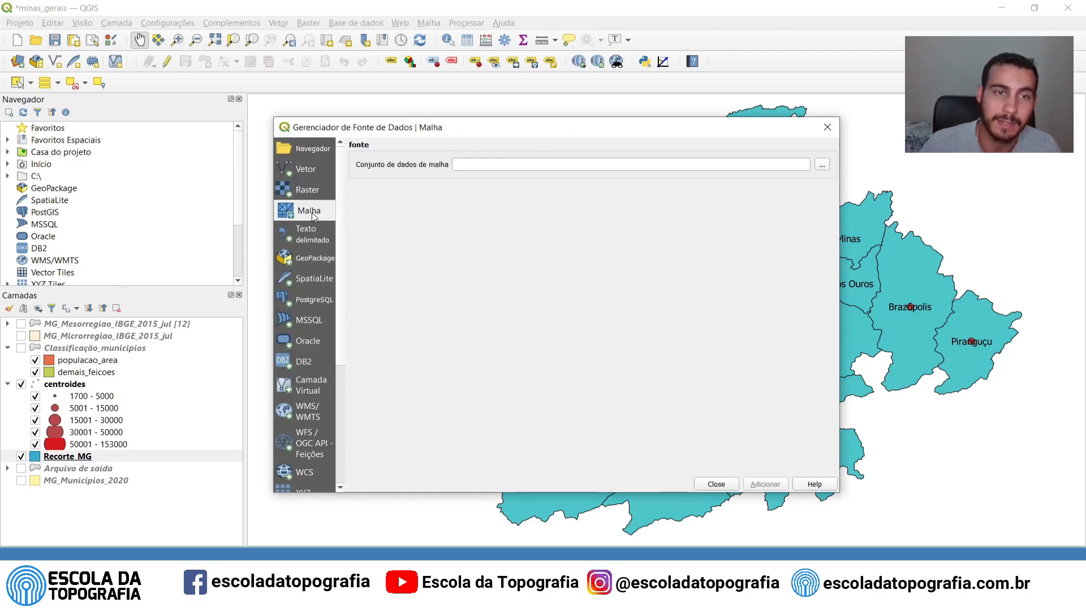
pyautogui.click(320, 244)
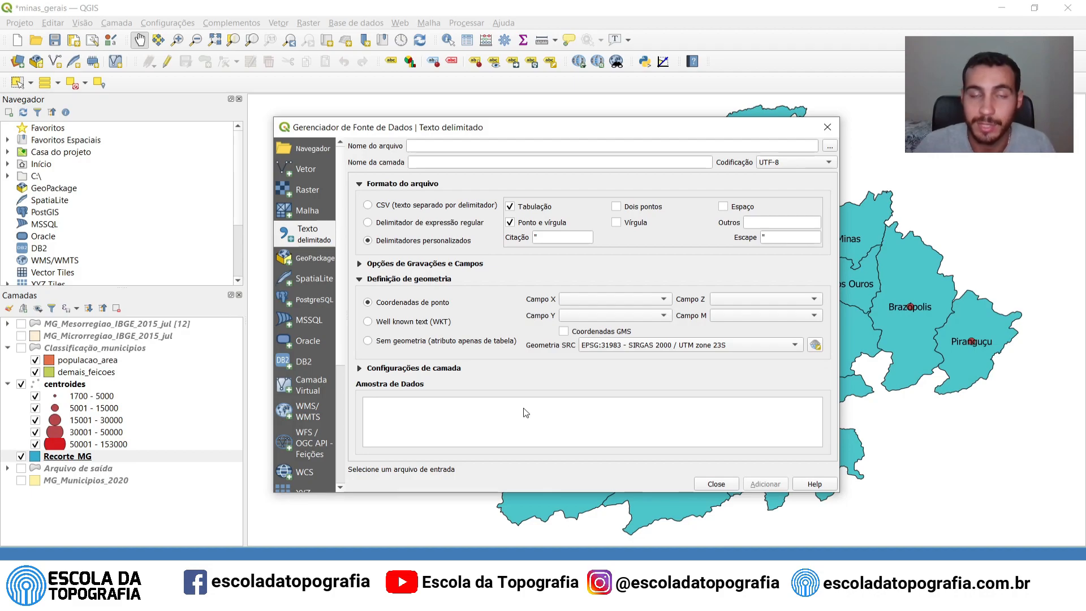
pyautogui.click(304, 263)
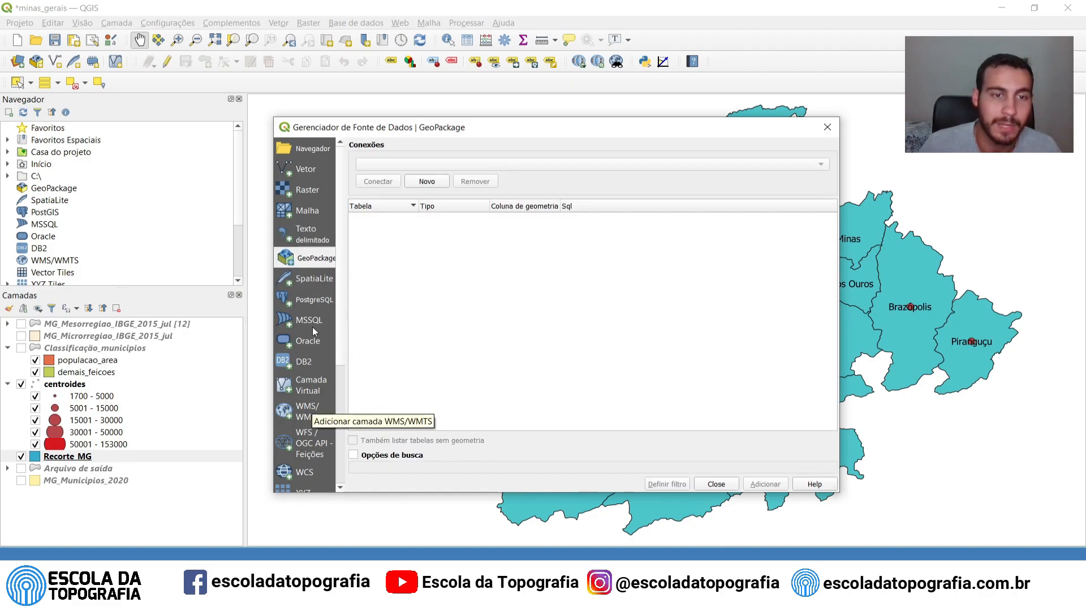
pyautogui.scroll(-3, 300, 331)
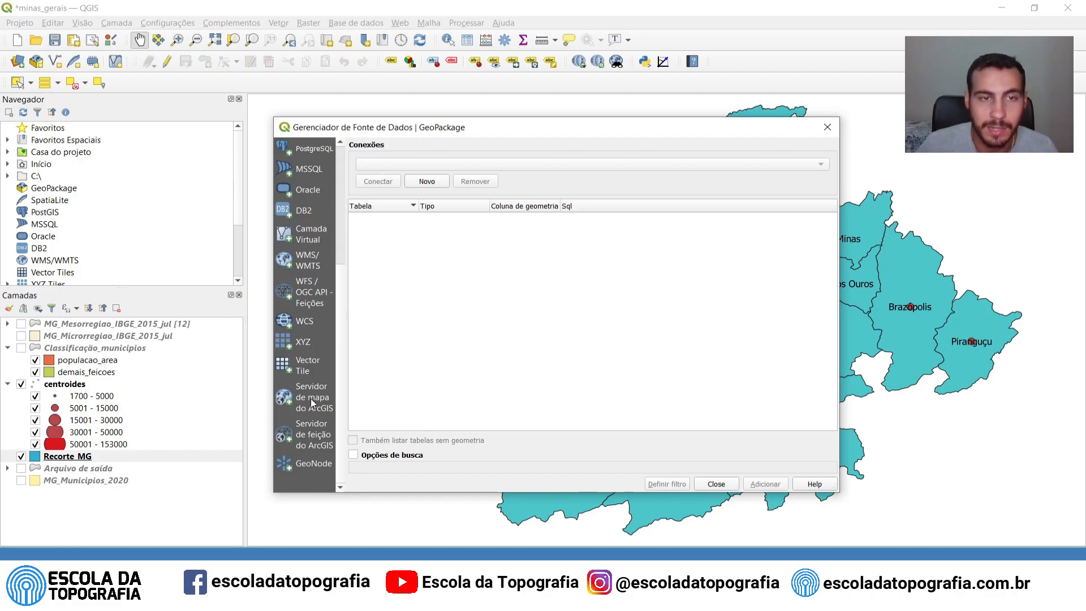
pyautogui.scroll(3, 313, 399)
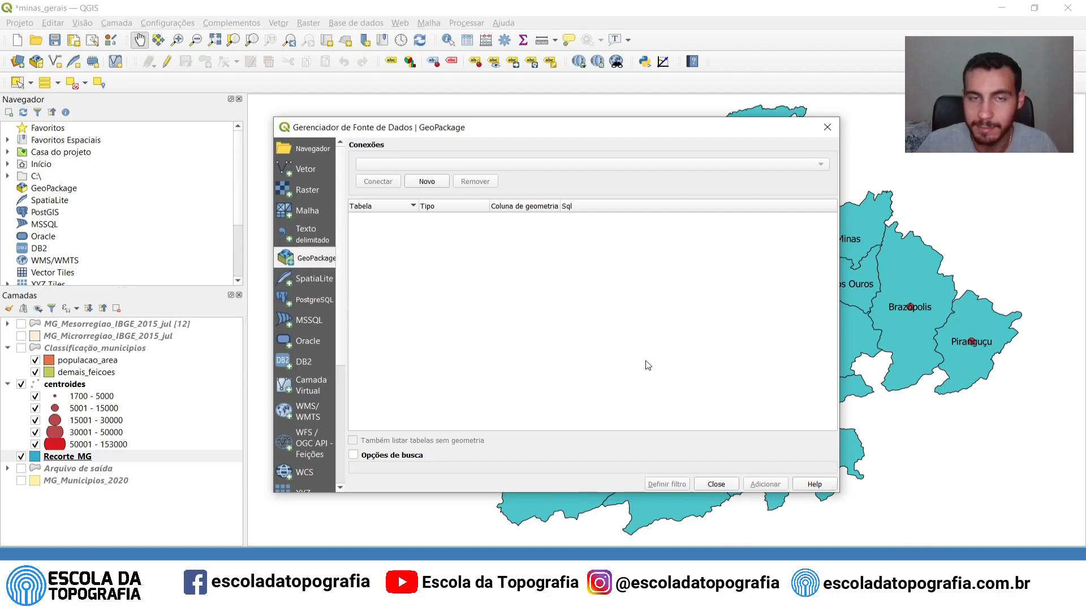
pyautogui.click(829, 128)
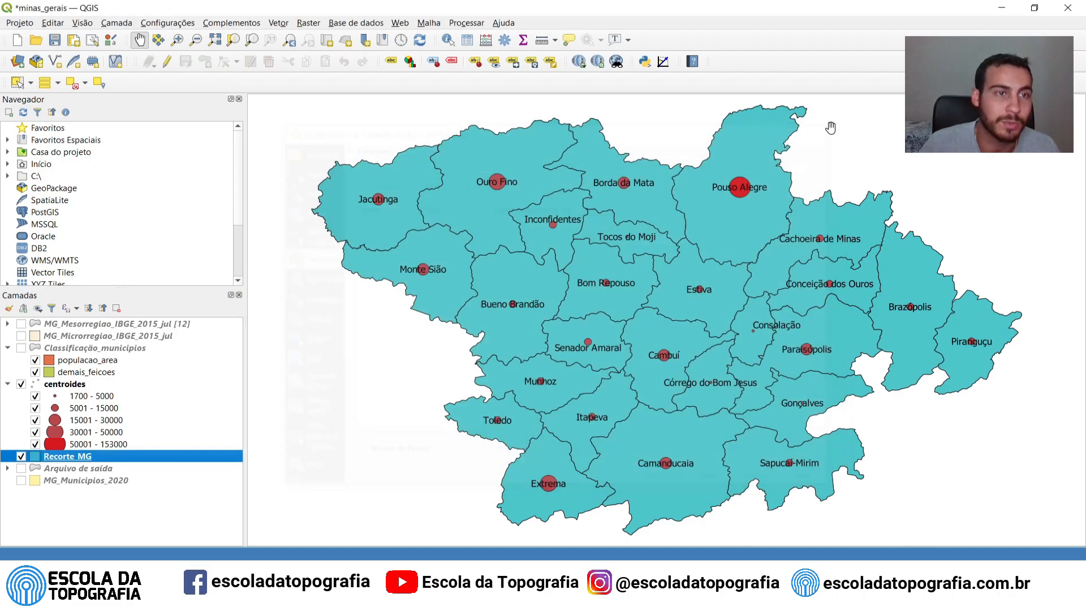
# Step: Examine the new GeoPackage layer settings, including the available field types, and close the dialog without creating a layer
pyautogui.click(37, 61)
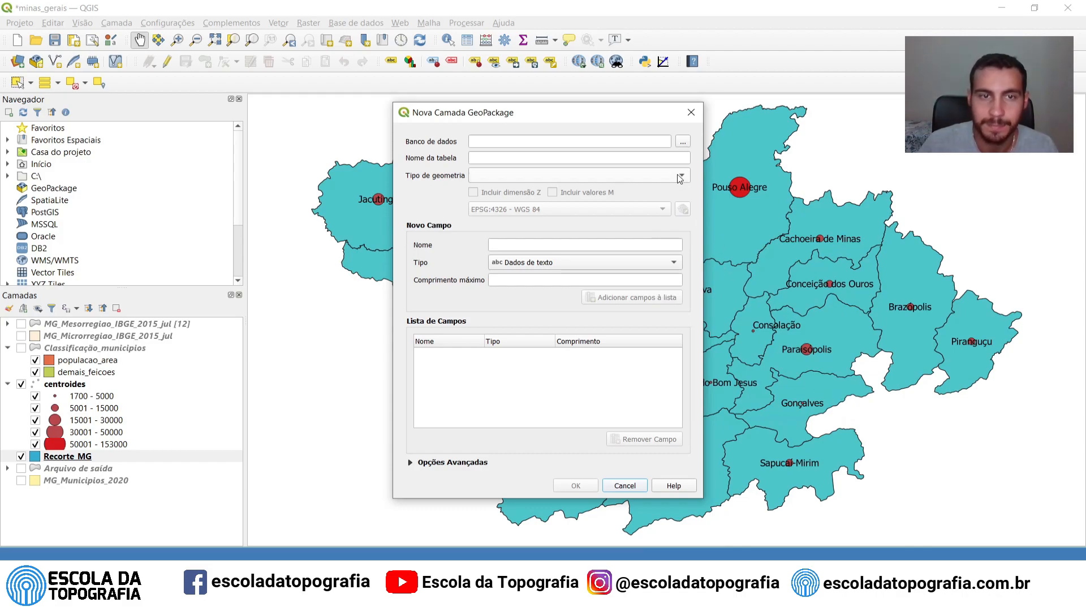
pyautogui.click(679, 263)
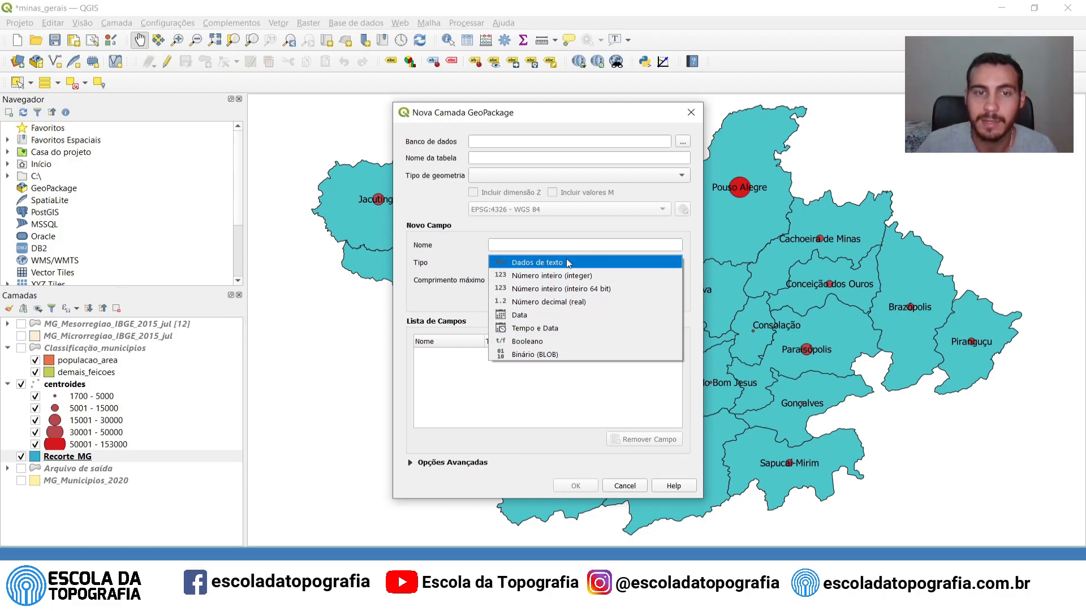
pyautogui.click(561, 396)
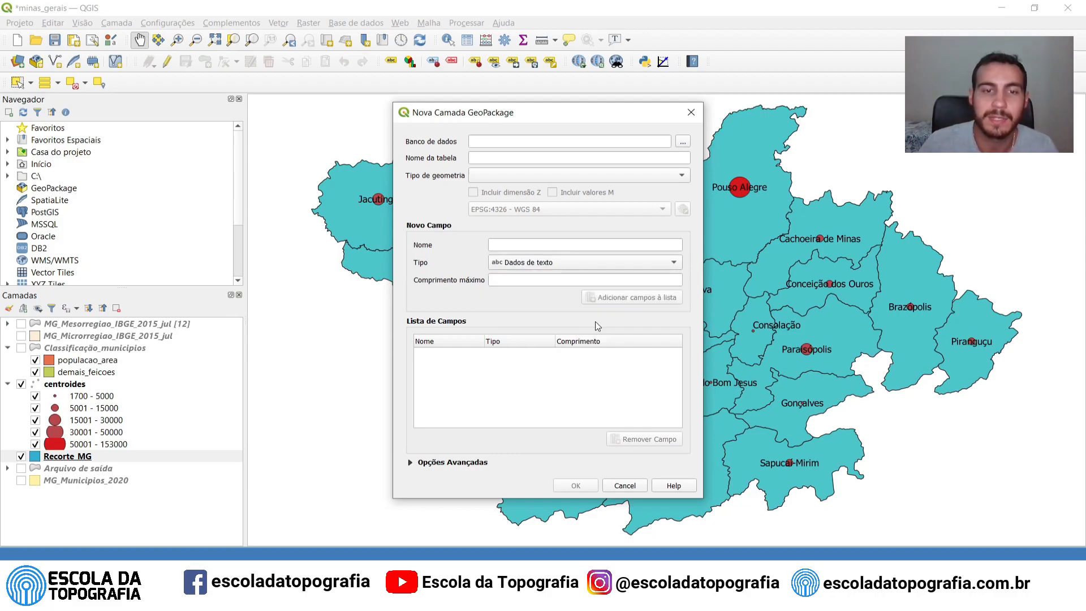
pyautogui.click(691, 112)
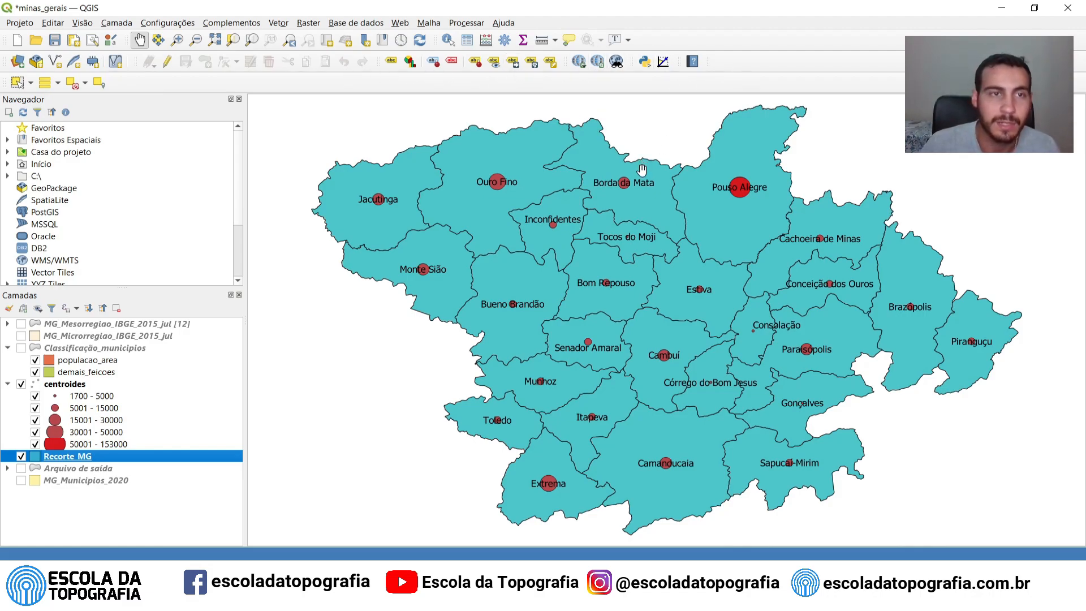
# Step: Turn on editing for the Recorte_MG layer and view the options for saving, reverting or cancelling current edits
pyautogui.click(168, 62)
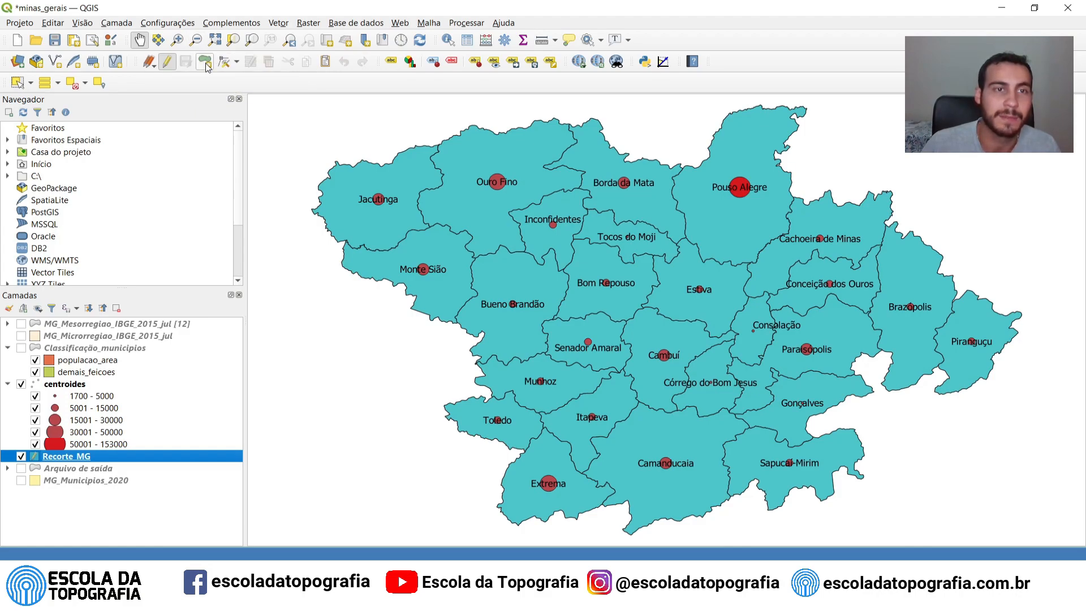
pyautogui.click(152, 67)
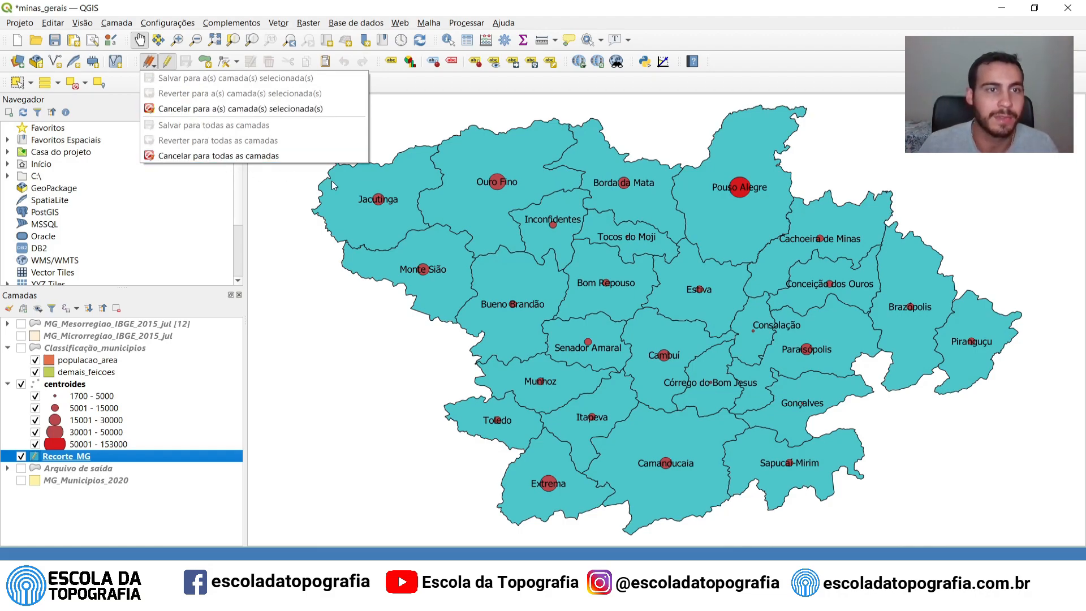
pyautogui.click(304, 220)
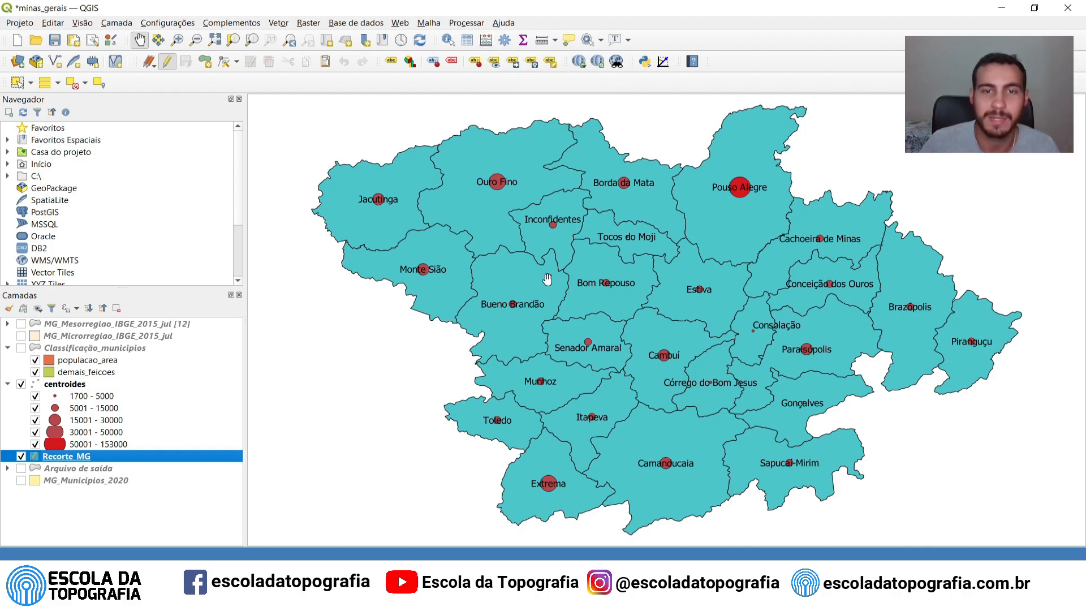
# Step: View the field calculator for the Recorte_MG layer and close it without creating a field
pyautogui.click(490, 45)
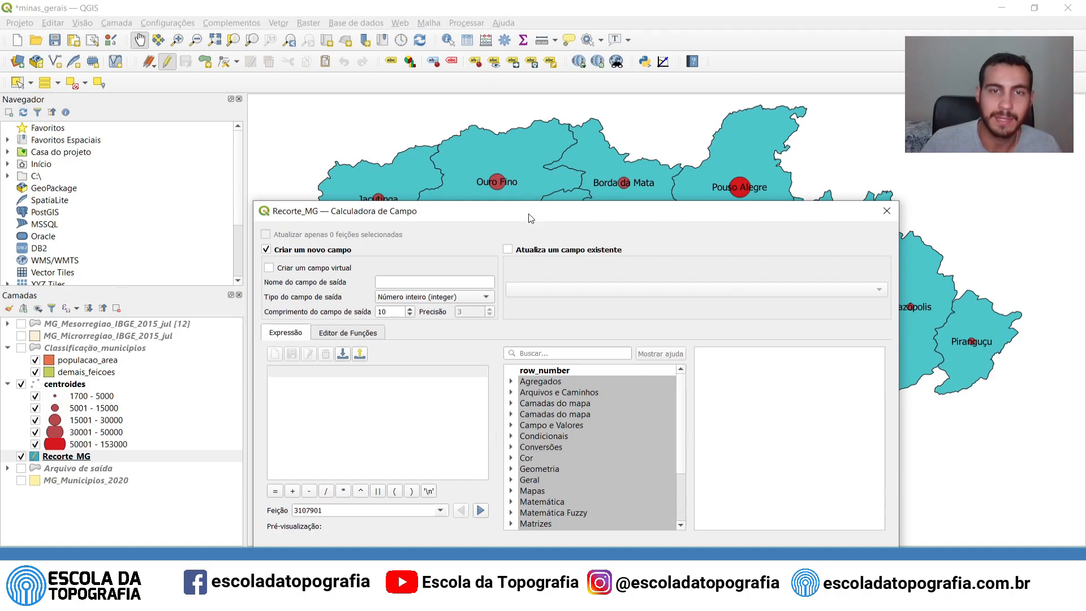
pyautogui.moveTo(532, 217); pyautogui.dragTo(531, 132)
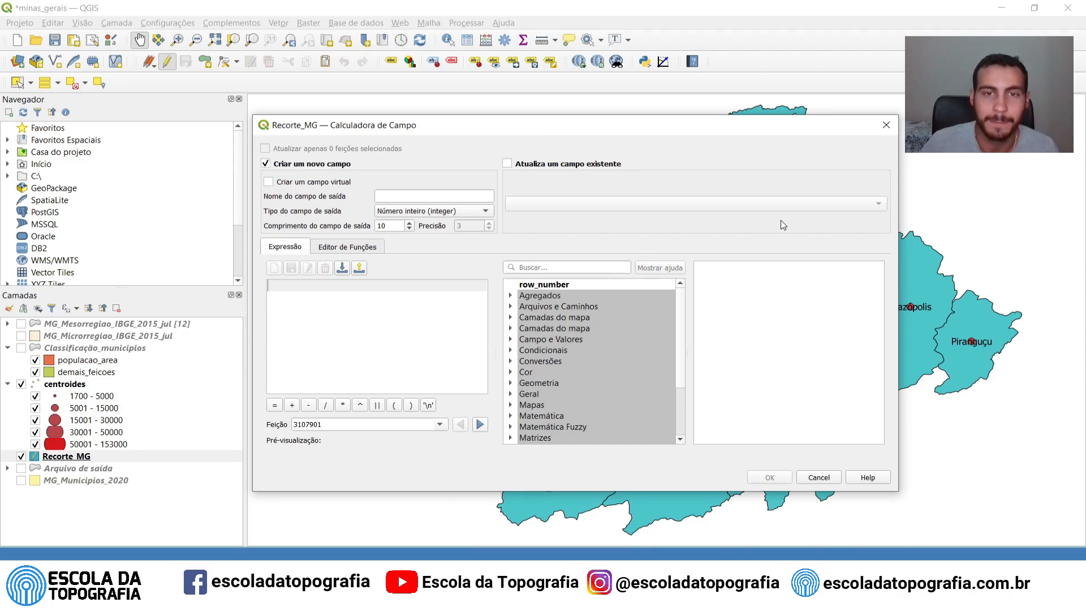
pyautogui.click(887, 126)
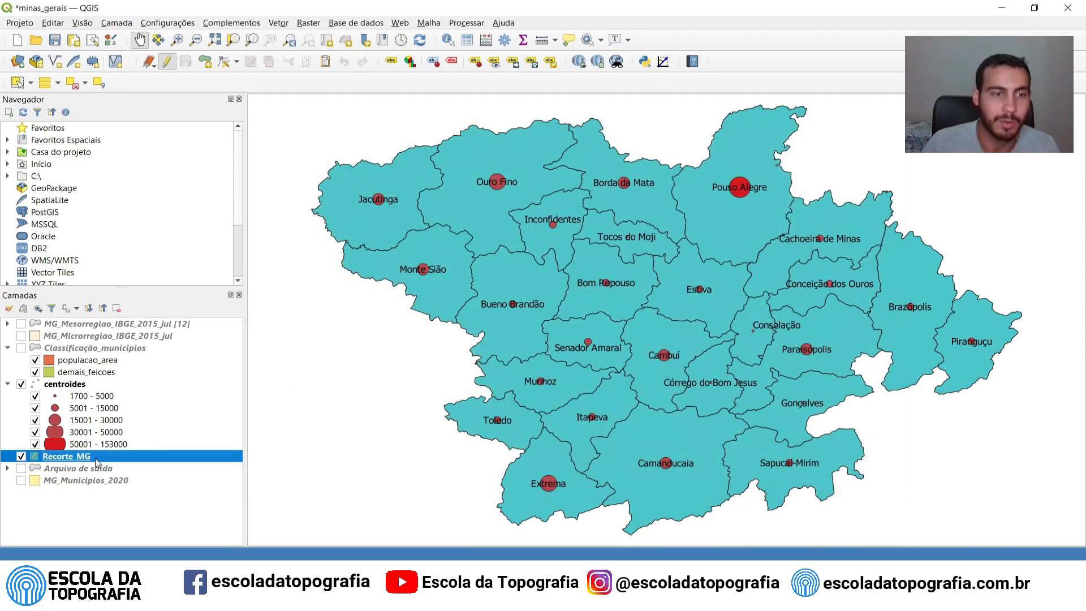
# Step: Open the Recorte_MG attribute table, sort it by CD_MUN in ascending order, and look through its municipality records
pyautogui.rightClick(95, 456)
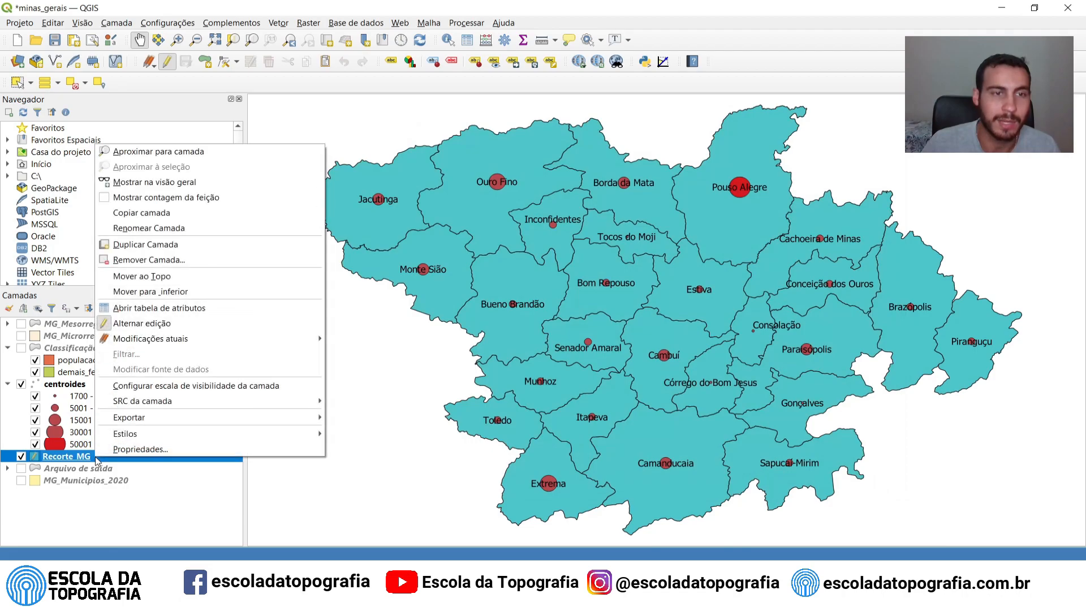
pyautogui.click(193, 309)
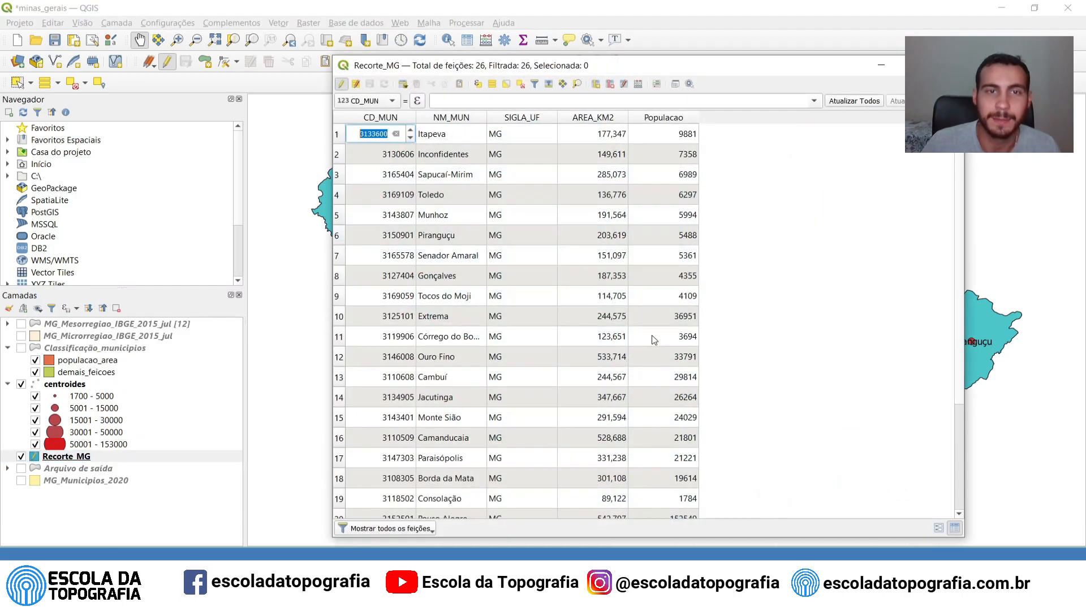
pyautogui.click(380, 118)
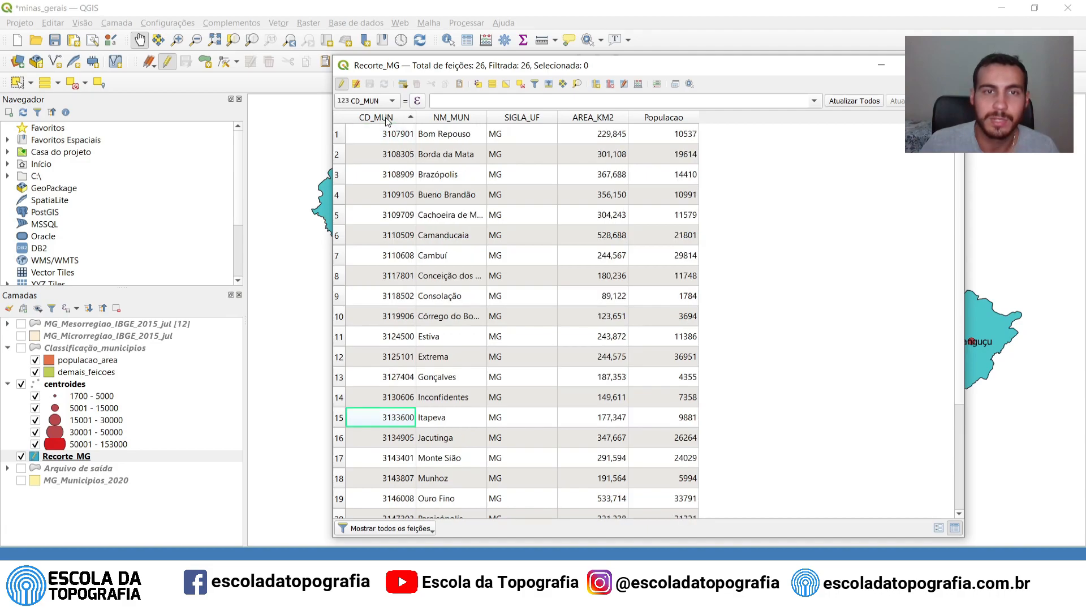
pyautogui.click(390, 118)
pyautogui.click(391, 118)
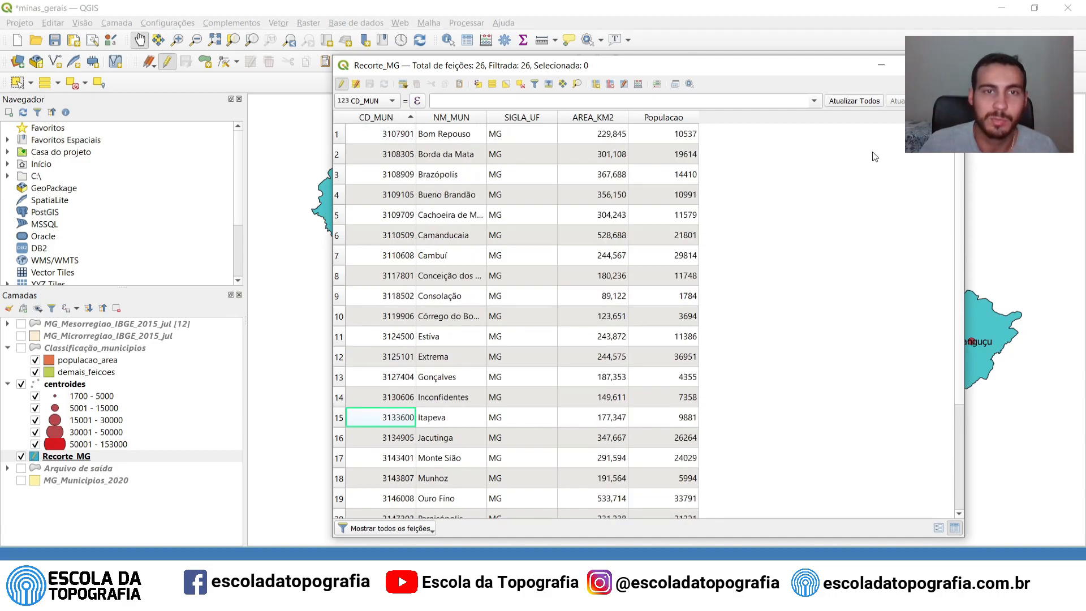
pyautogui.scroll(-1, 593, 261)
pyautogui.scroll(-2, 592, 260)
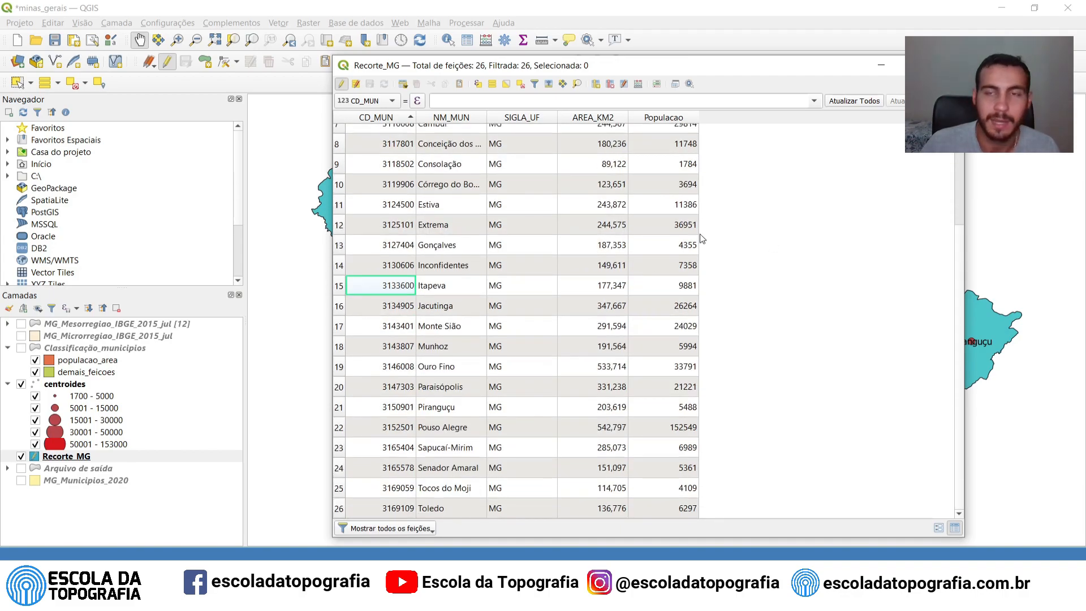
# Step: Hide the centroides and Recorte_MG layers and display Classificação_municipios across the whole state
pyautogui.click(62, 456)
pyautogui.click(21, 384)
pyautogui.click(21, 456)
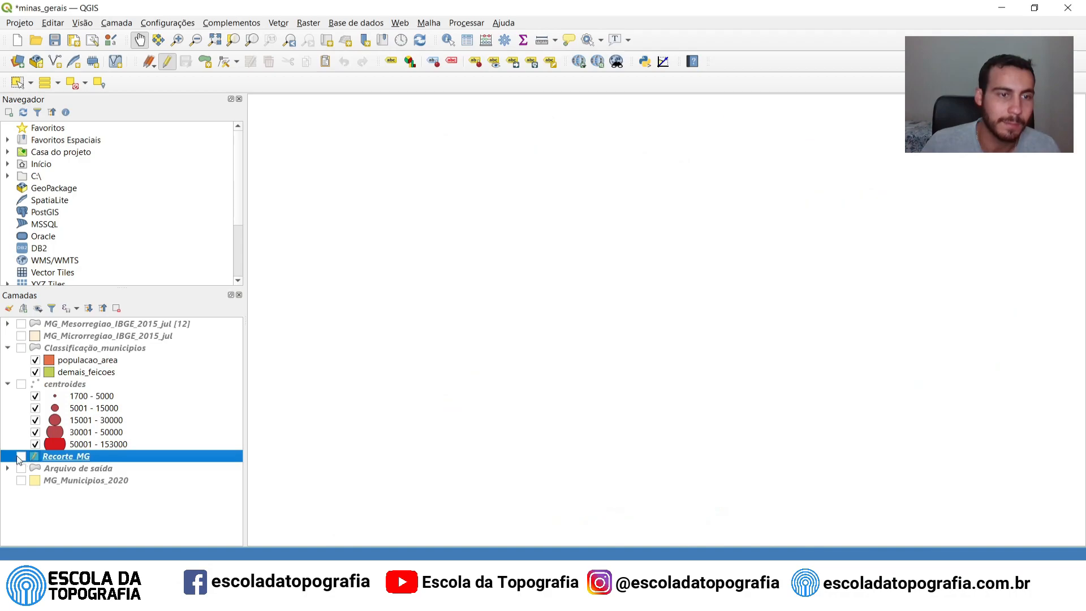
pyautogui.click(21, 347)
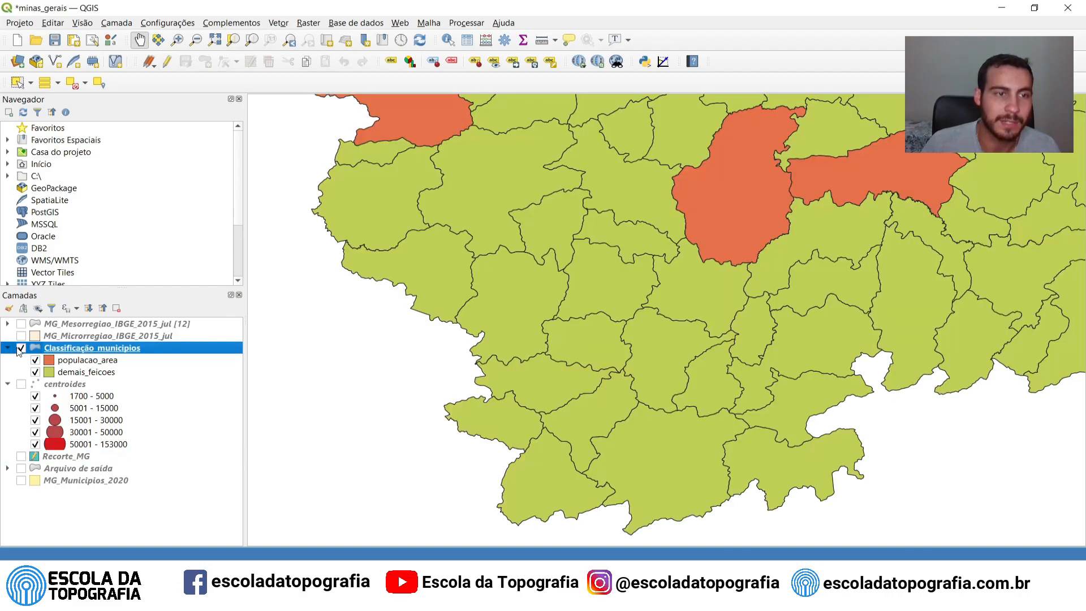
pyautogui.scroll(-3, 614, 339)
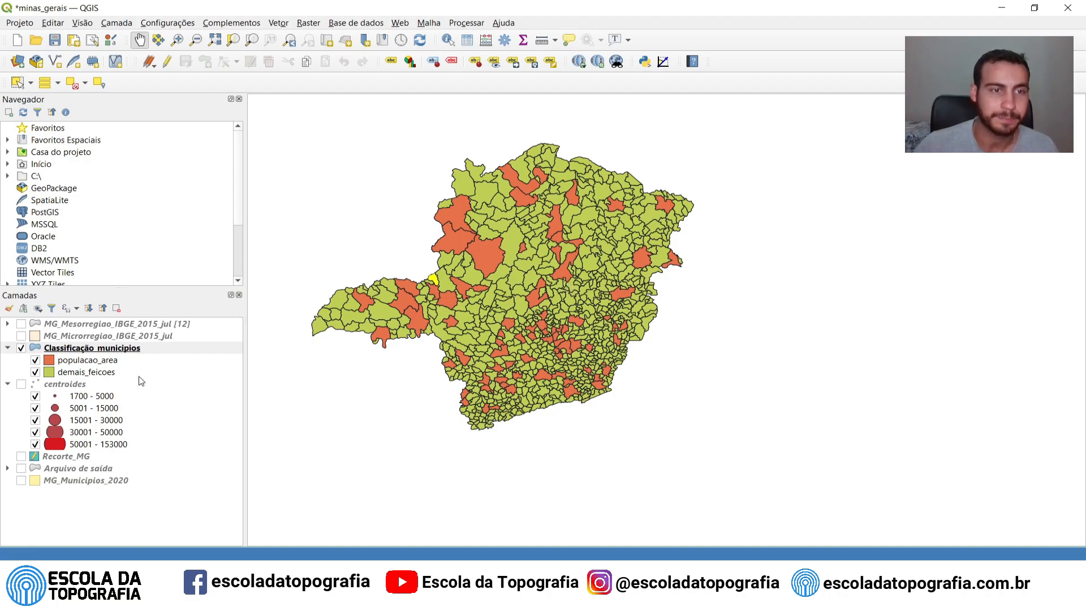
# Step: Examine the fields and records in the Classificação_municipios attribute table and close it
pyautogui.rightClick(141, 351)
pyautogui.click(187, 202)
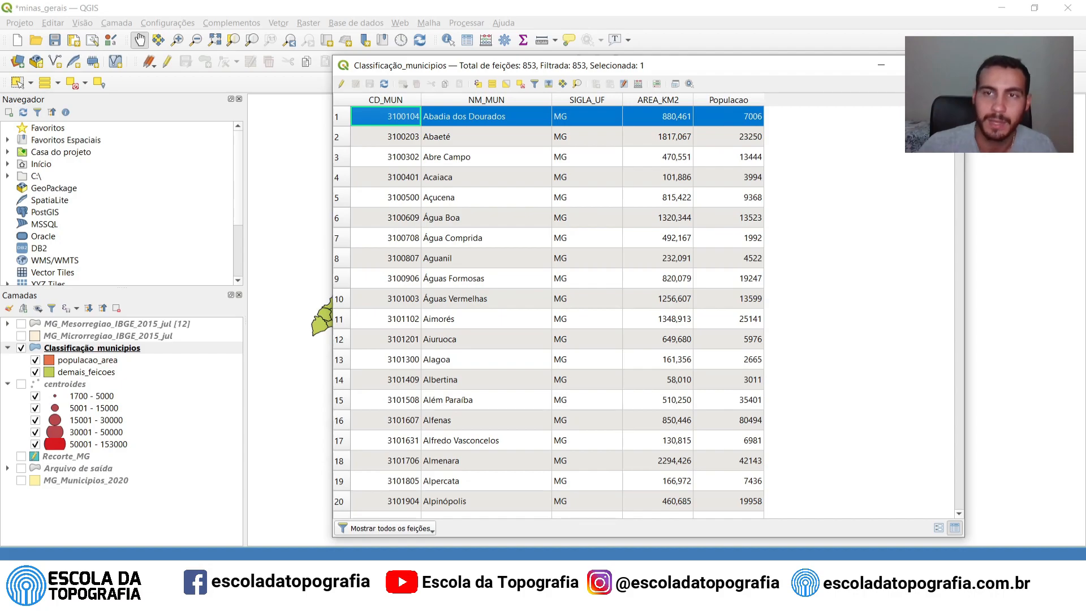
pyautogui.click(948, 65)
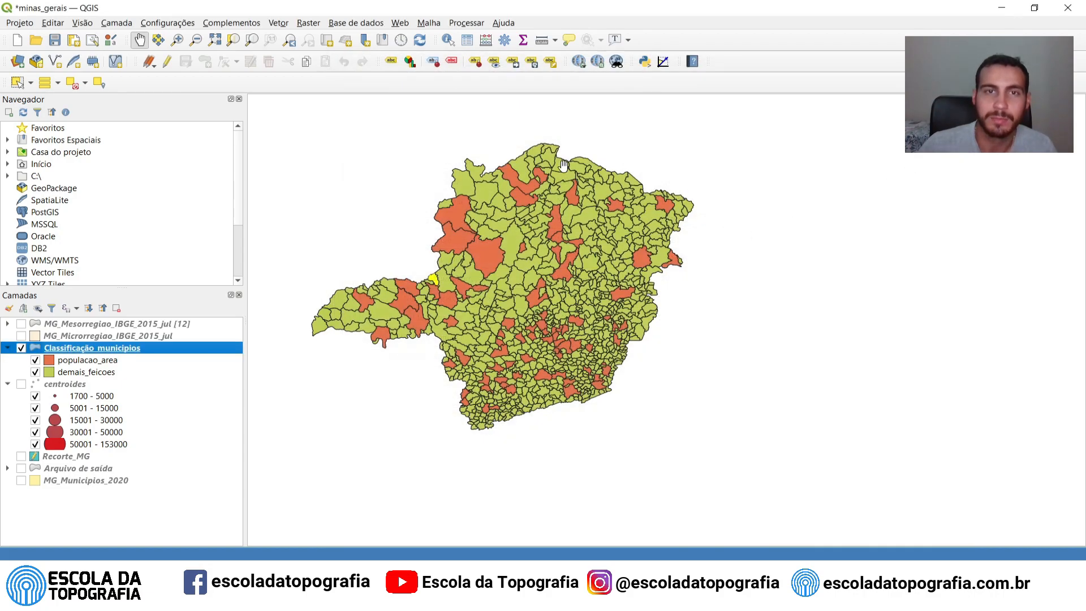
# Step: Open the field calculator for Classificação_municipios and keep the update limited to the selected feature
pyautogui.click(486, 39)
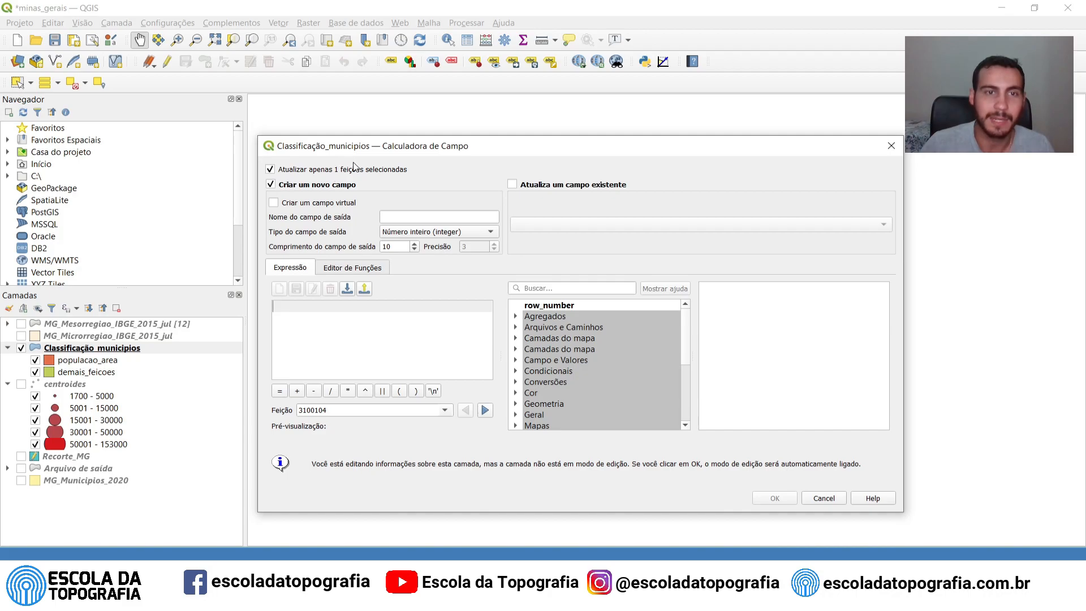
pyautogui.doubleClick(270, 169)
pyautogui.click(274, 170)
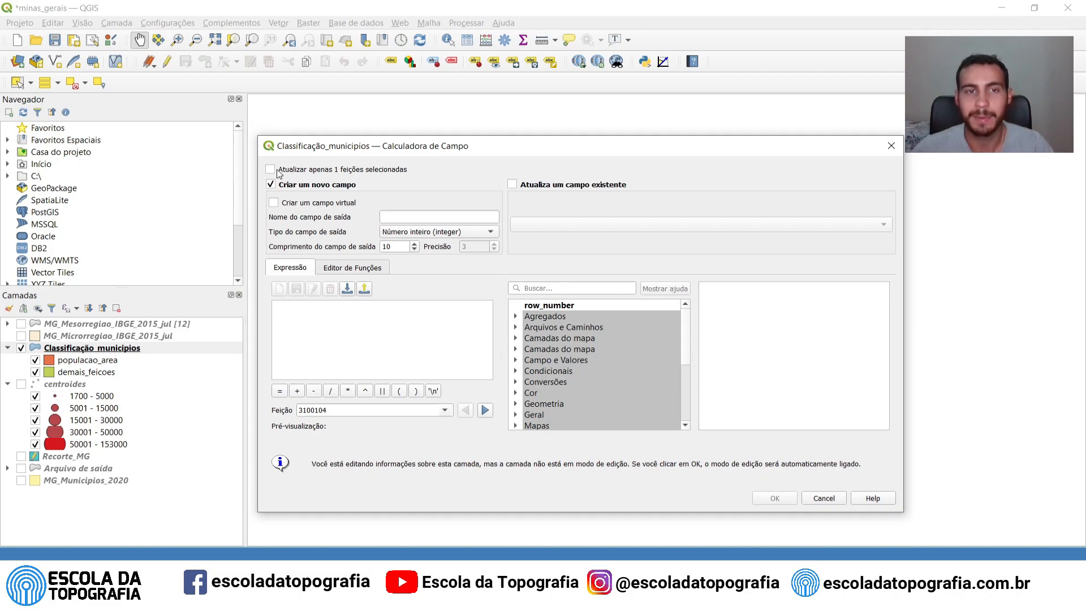
pyautogui.click(277, 171)
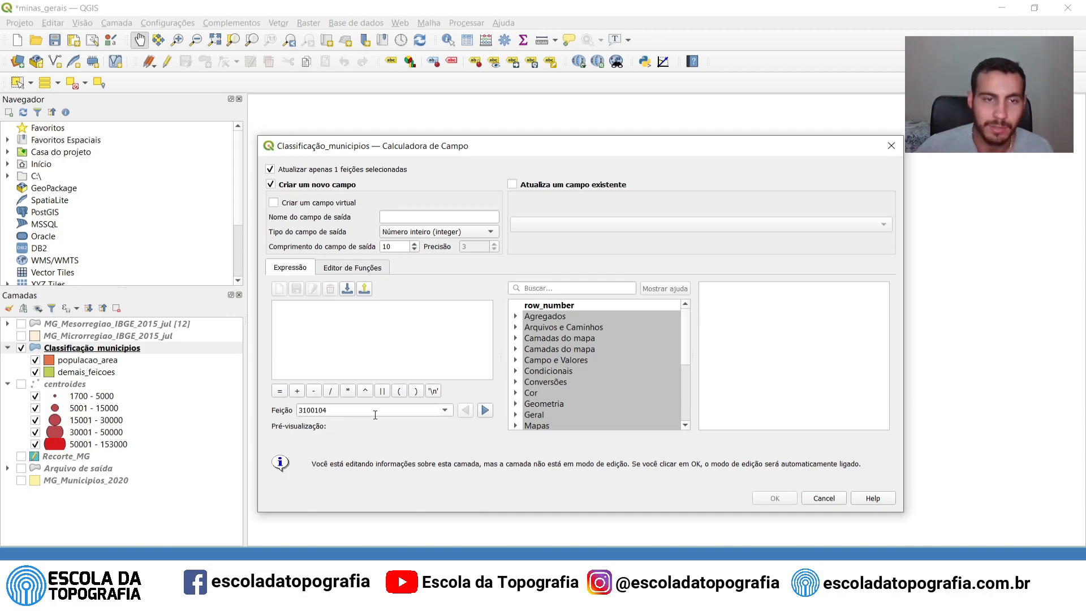
# Step: Examine the list of features available for the expression preview, keeping feature 3100104
pyautogui.click(445, 412)
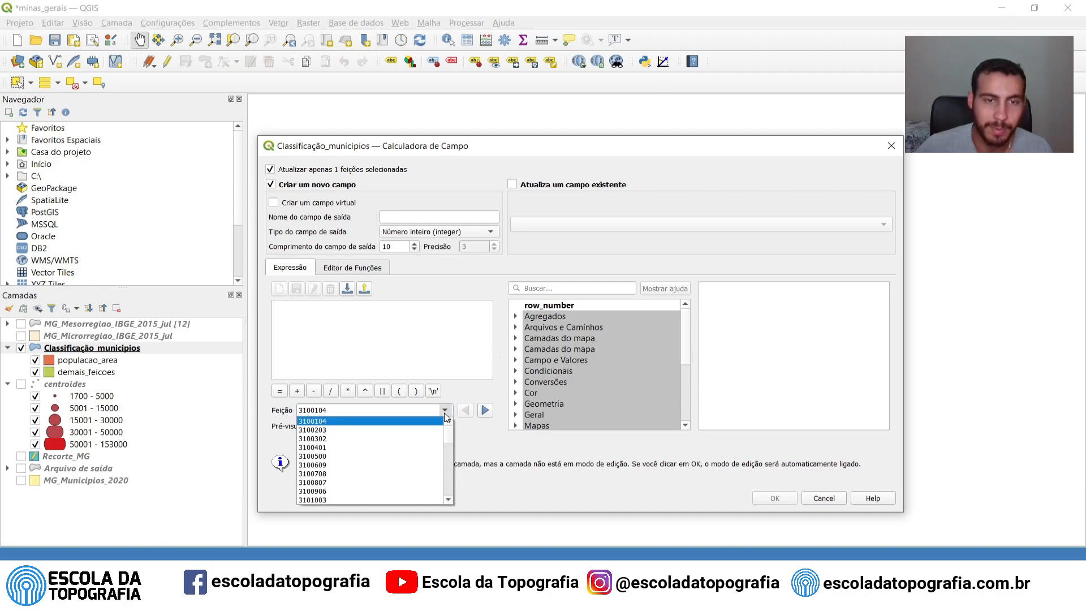
pyautogui.click(334, 410)
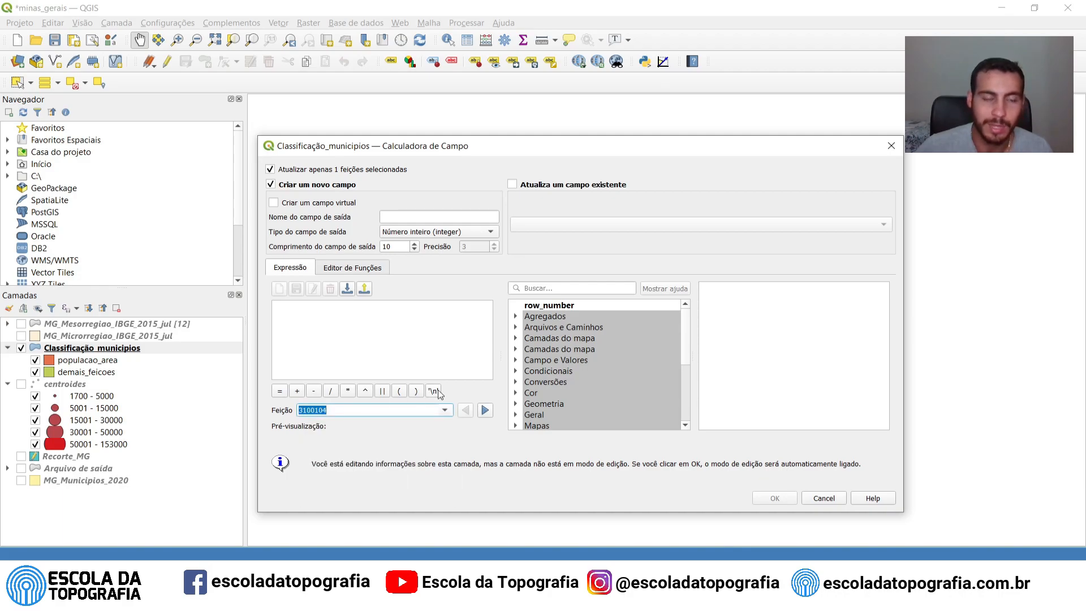
pyautogui.click(447, 410)
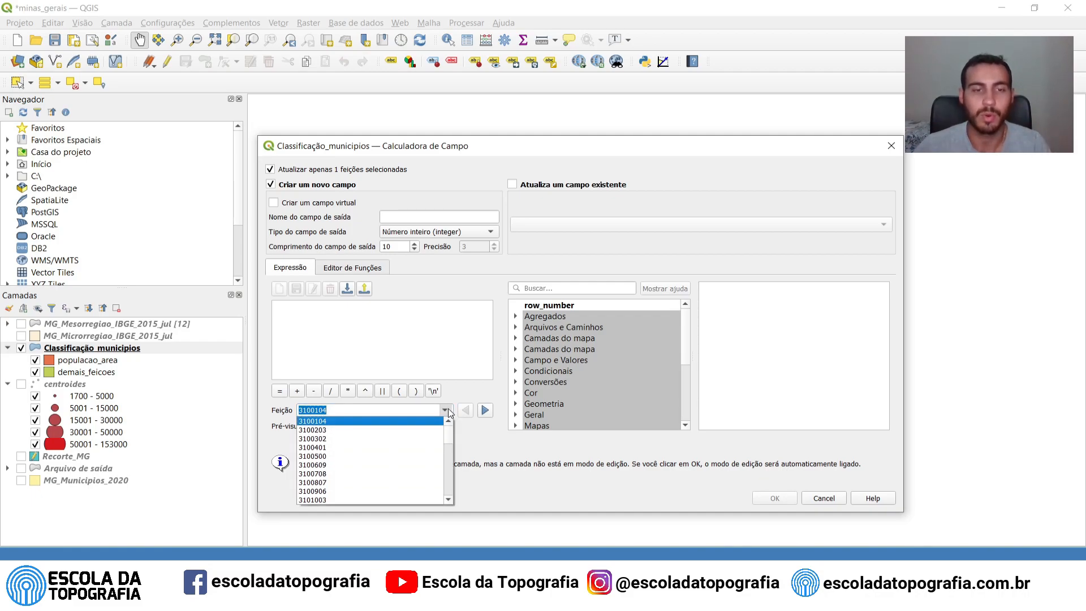
pyautogui.click(339, 422)
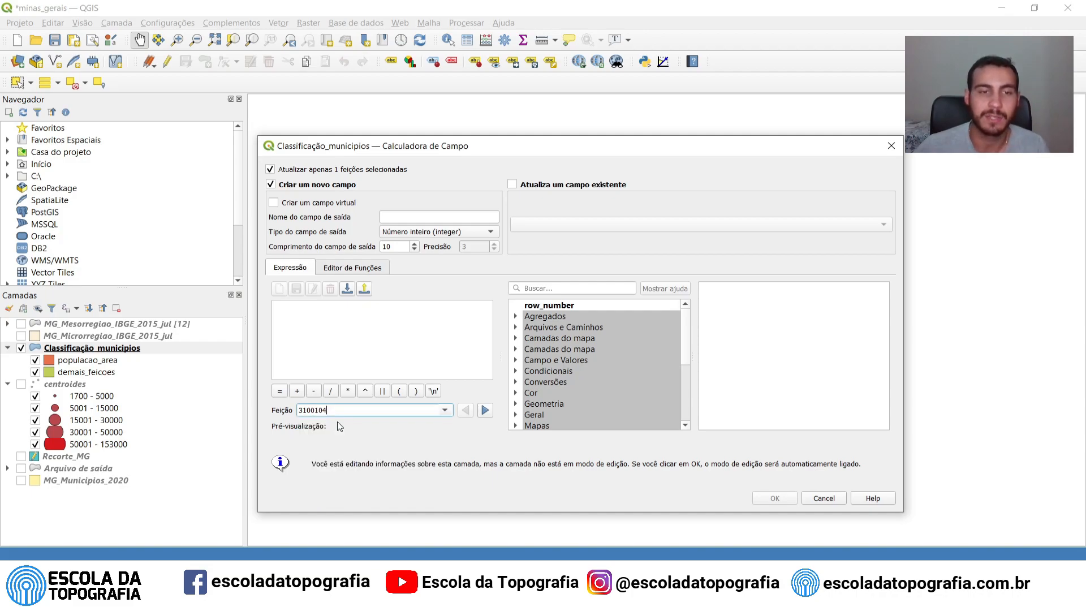
pyautogui.click(377, 342)
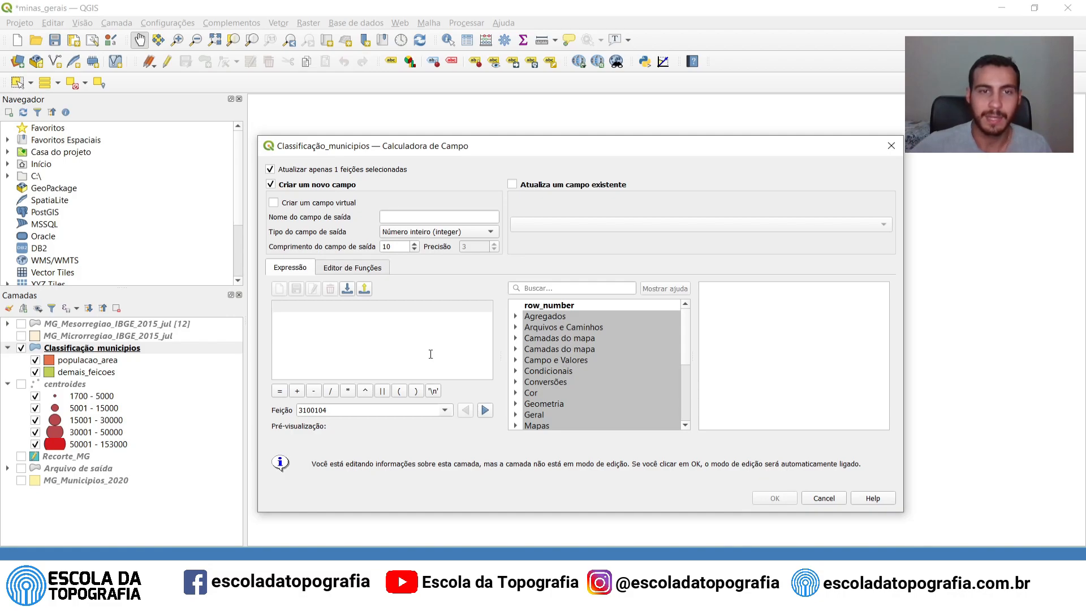
# Step: Name the new output field Densidade and set its type to Número decimal (real)
pyautogui.click(402, 217)
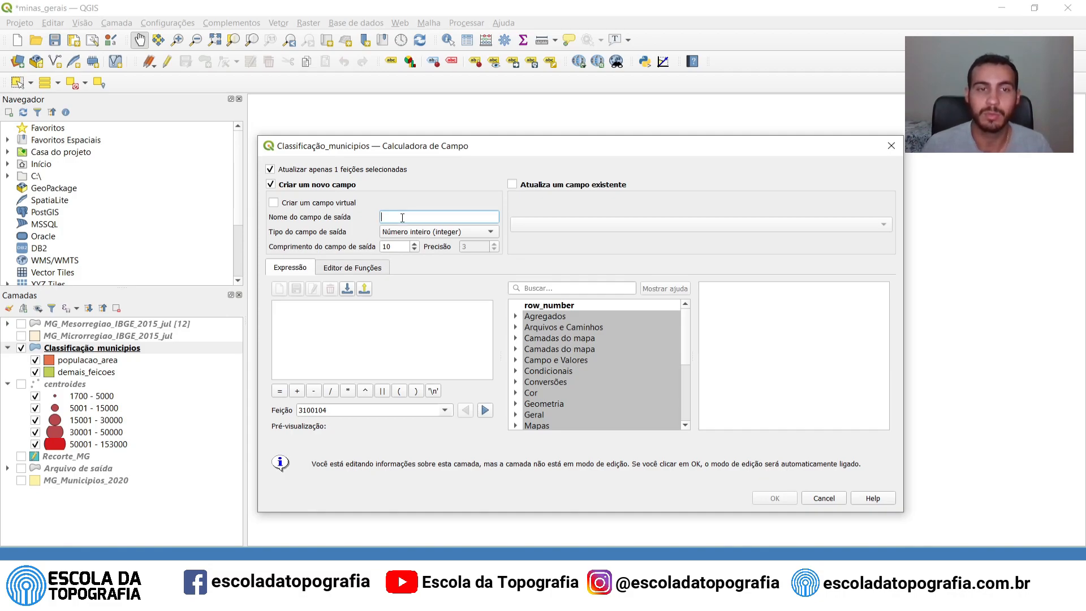
pyautogui.write('Densidade')
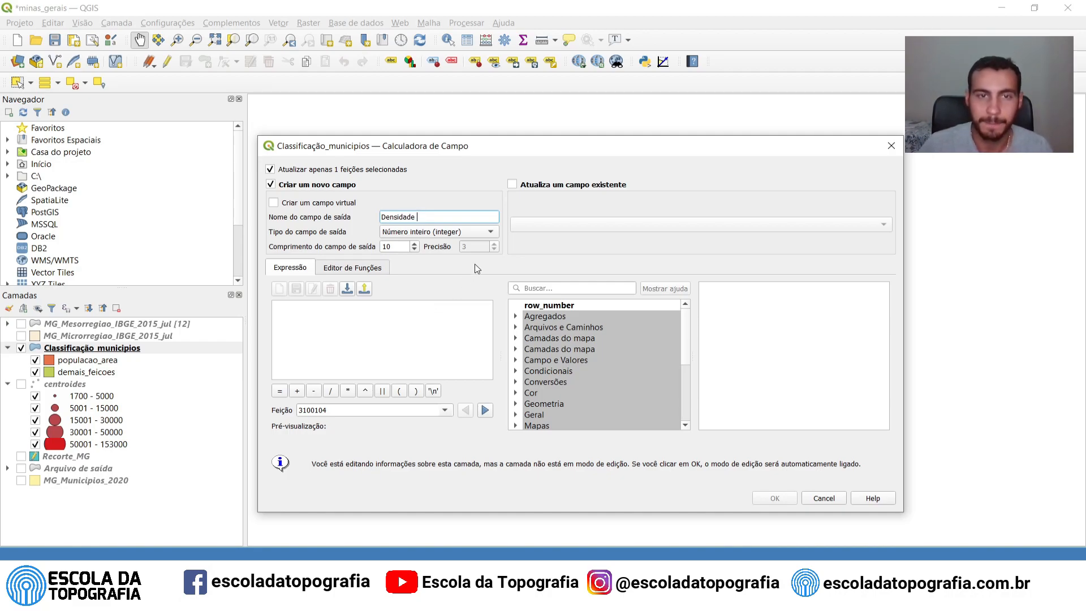
pyautogui.click(490, 232)
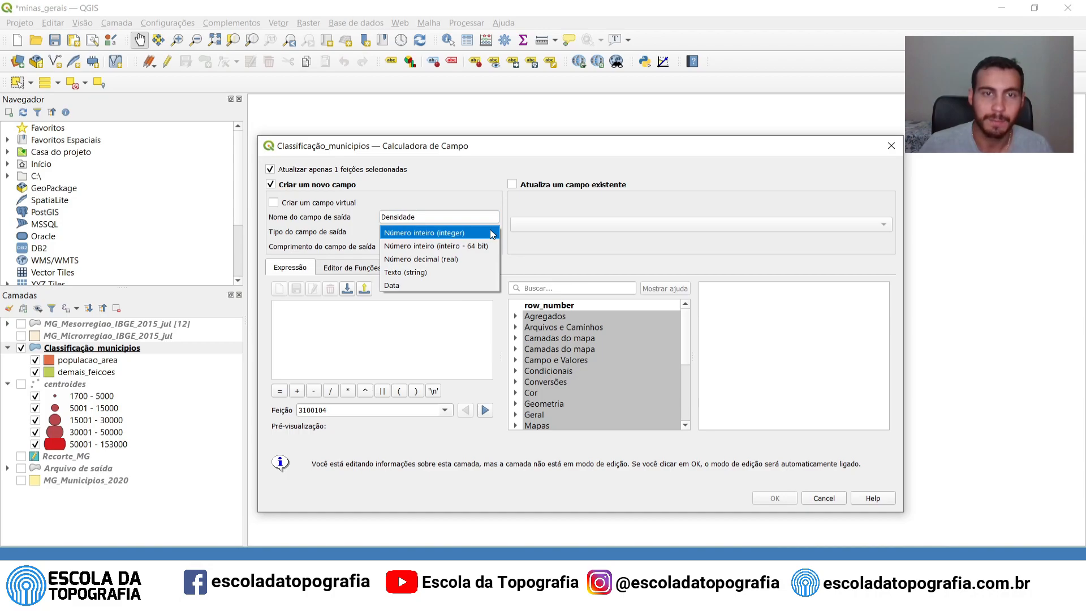
pyautogui.click(468, 262)
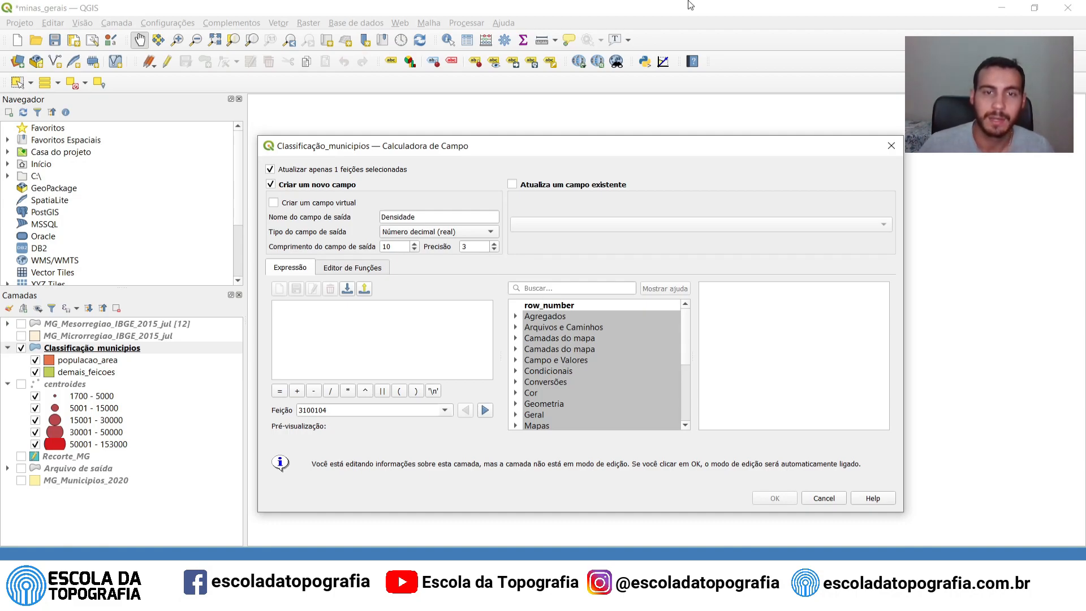
# Step: Create the Densidade field with the expression "Populacao" / "AREA_KM2", using the layer's existing fields
pyautogui.scroll(-2, 584, 371)
pyautogui.scroll(2, 586, 355)
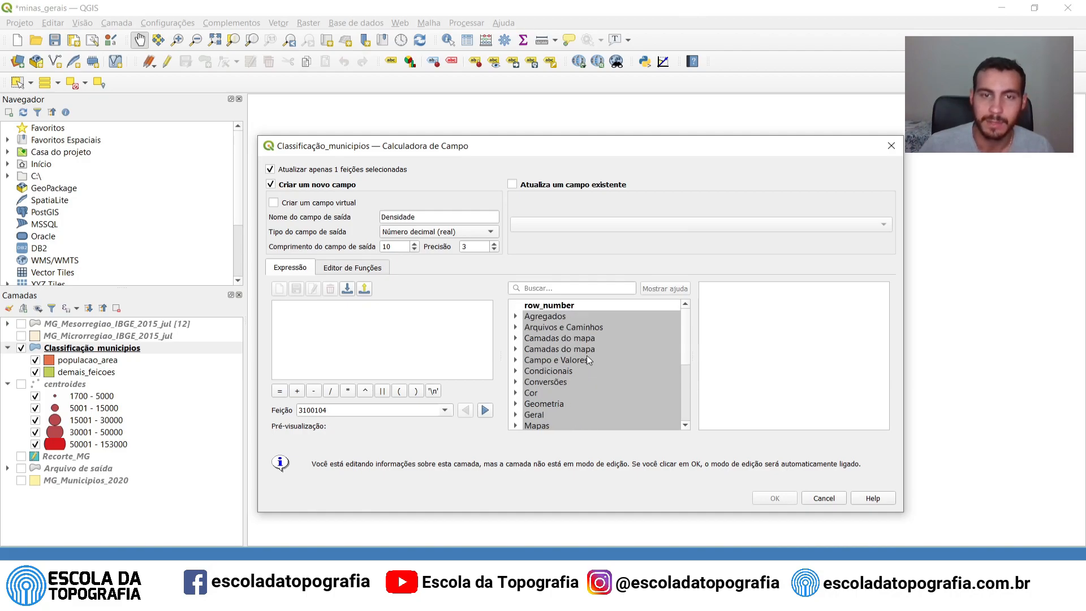
pyautogui.click(517, 360)
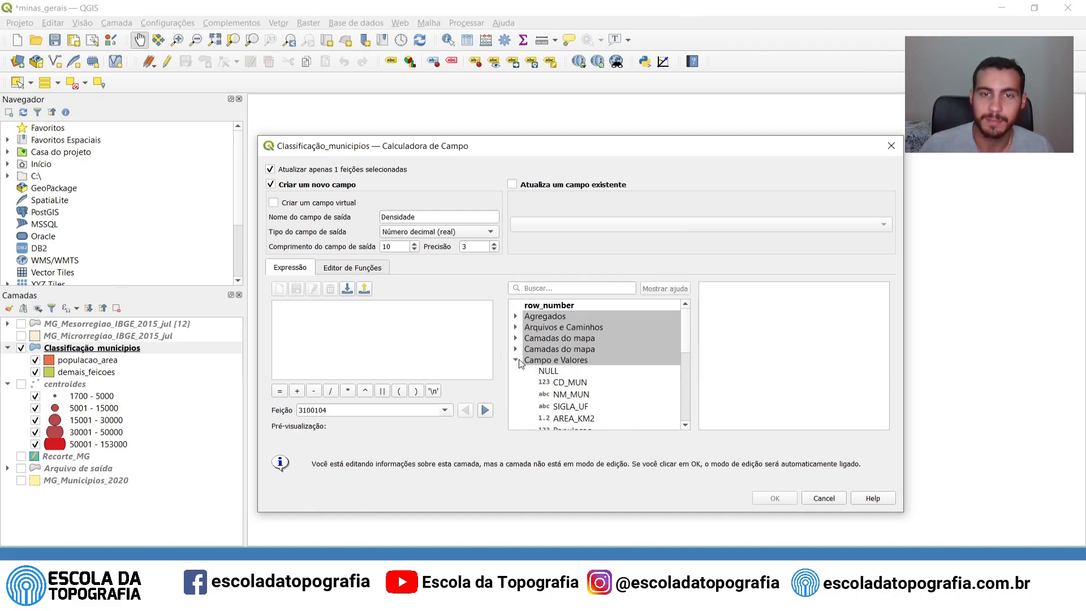
pyautogui.scroll(-2, 679, 342)
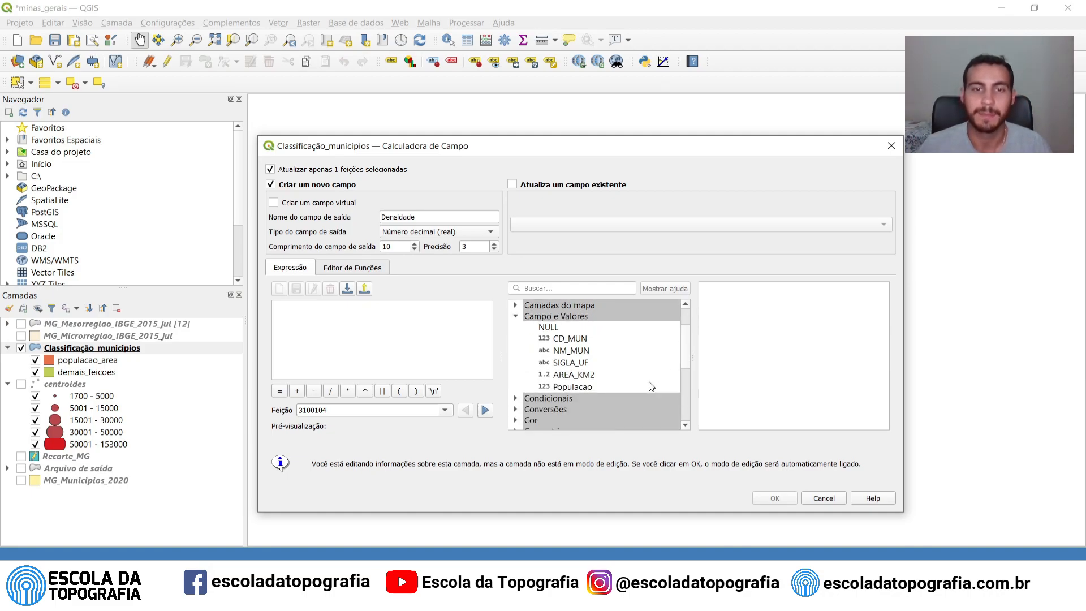
pyautogui.doubleClick(589, 388)
pyautogui.write('/')
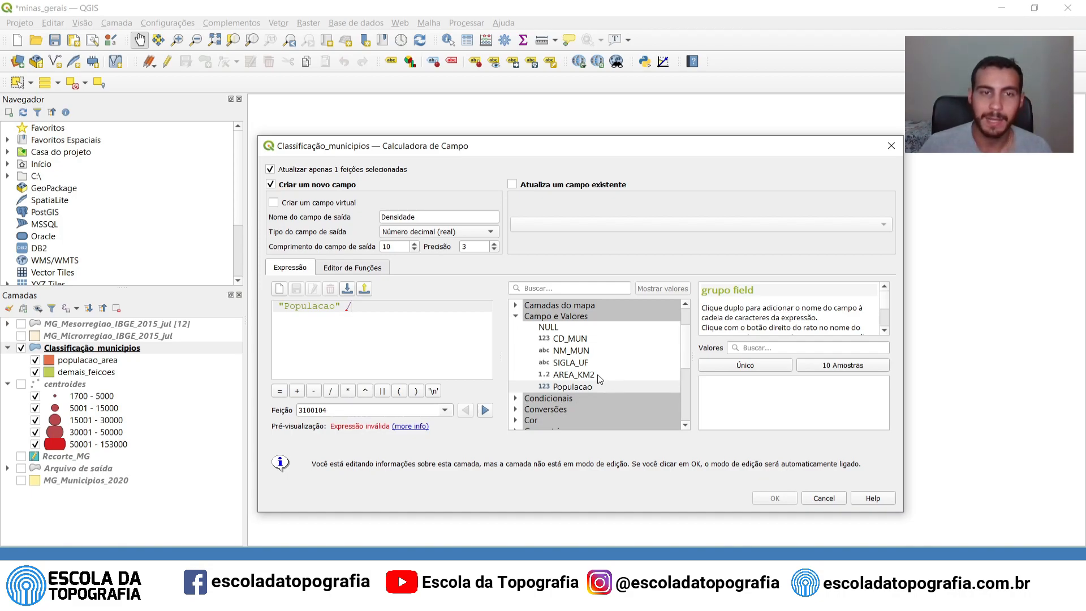
pyautogui.doubleClick(573, 376)
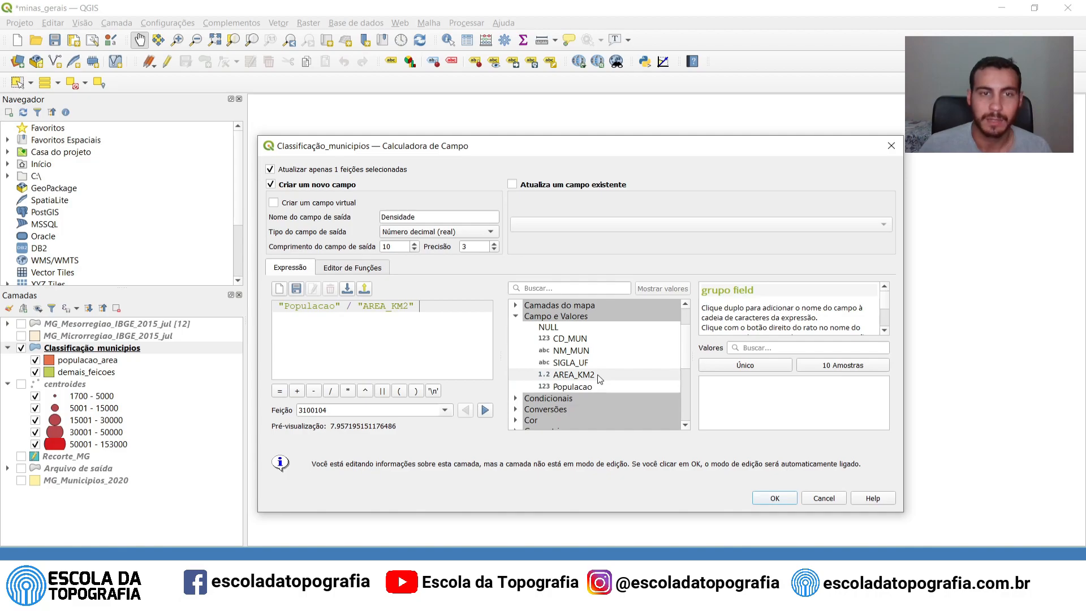
pyautogui.click(776, 498)
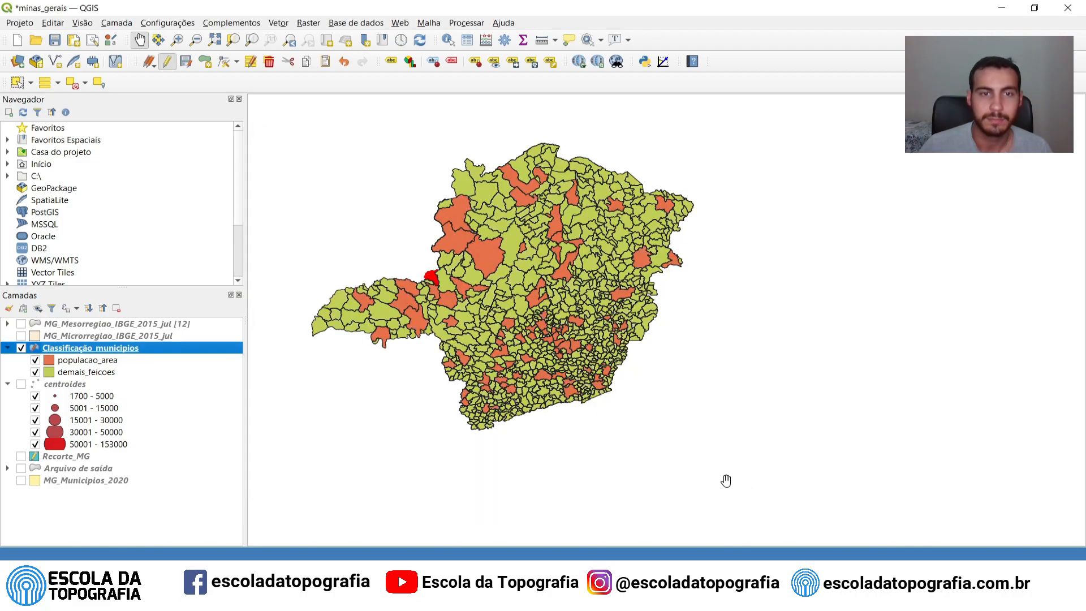
# Step: Inspect the selected municipality on the map and check the Densidade column in the Classificação_municipios attribute table
pyautogui.scroll(5, 426, 283)
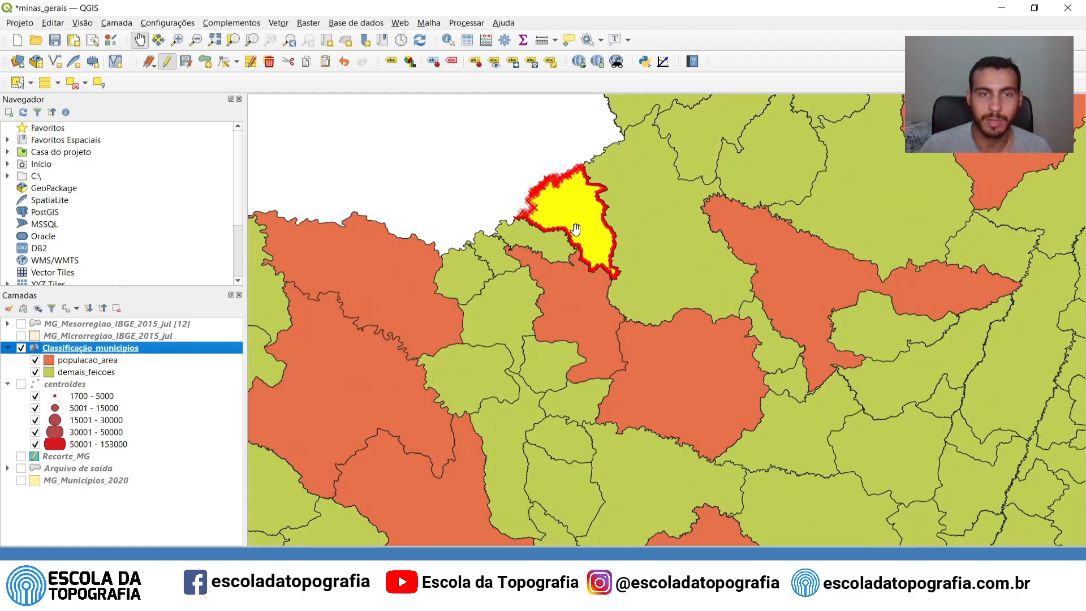
pyautogui.rightClick(121, 351)
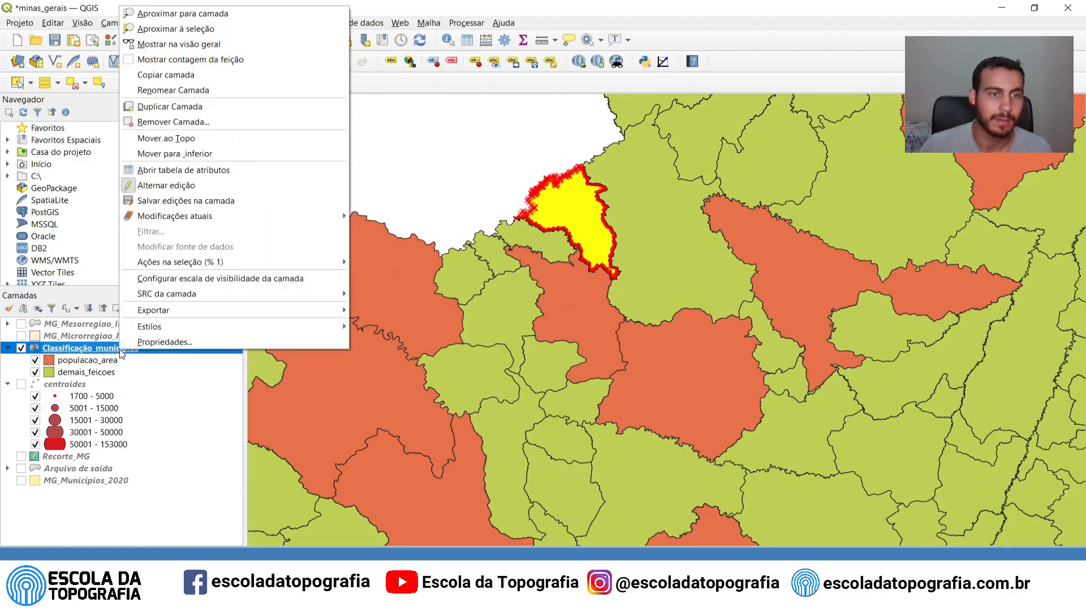
pyautogui.click(192, 187)
pyautogui.press('F6')
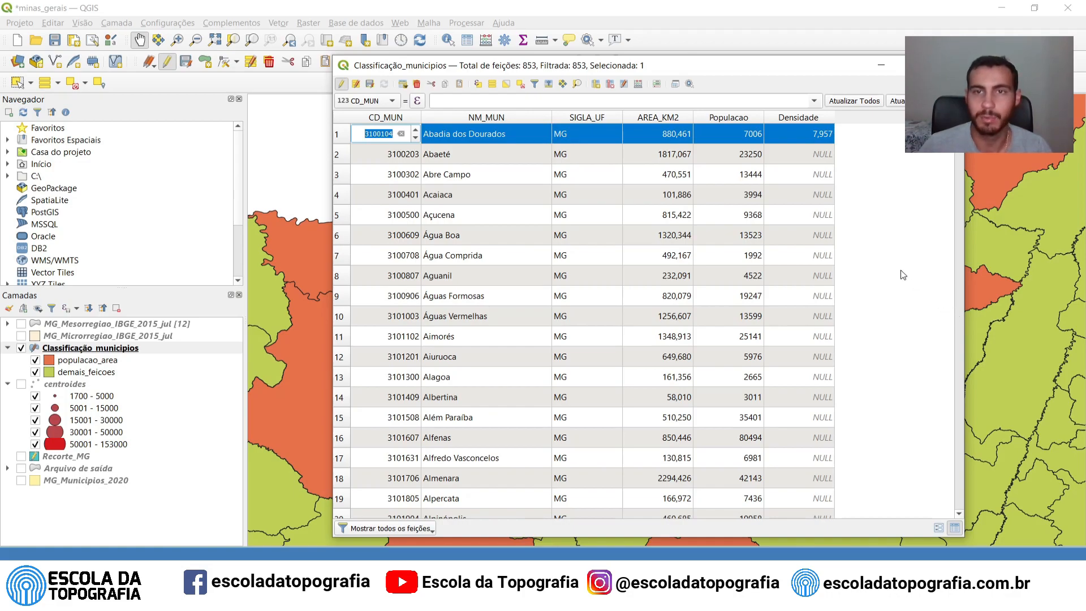
pyautogui.press('Escape')
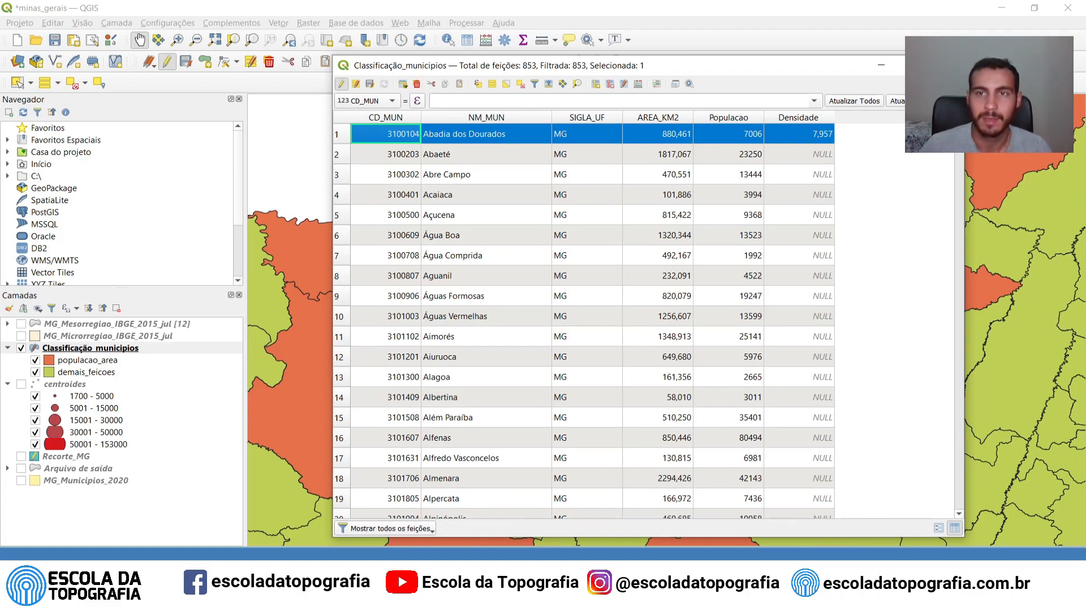
# Step: Open the field calculator for Classificação_municipios and turn off the option to update only the selected feature
pyautogui.click(947, 65)
pyautogui.click(486, 39)
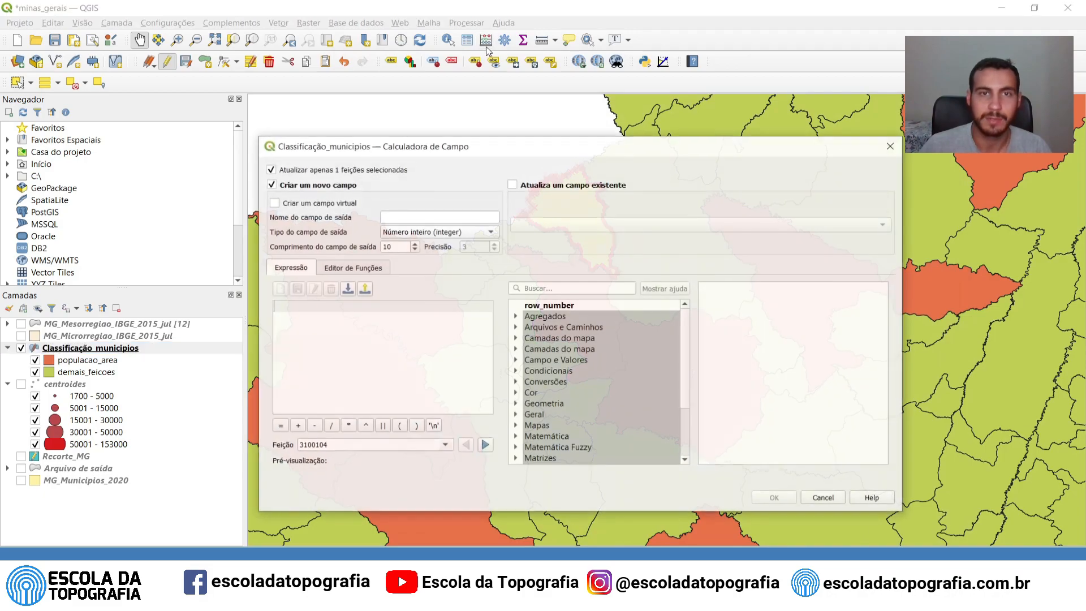
pyautogui.click(271, 169)
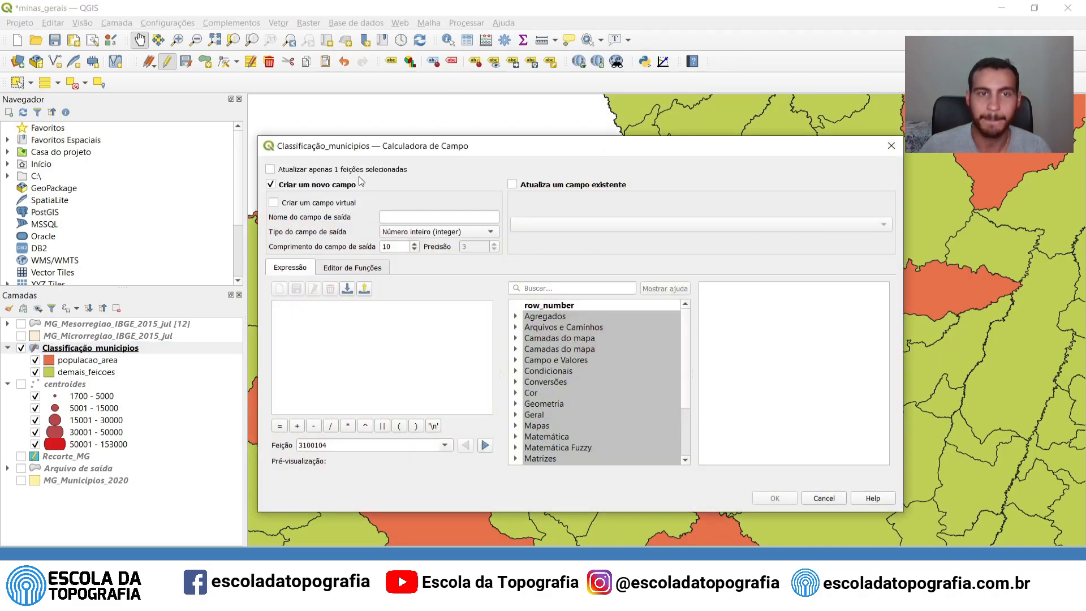
pyautogui.click(370, 326)
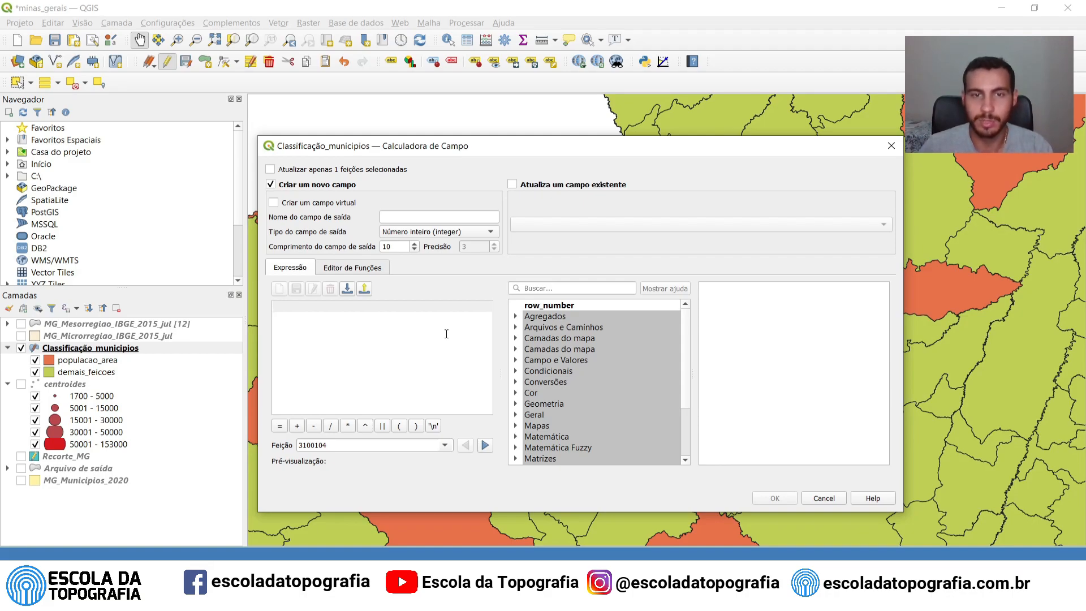
# Step: Name the new output field Densidade1 and set its type to Número decimal (real)
pyautogui.click(473, 217)
pyautogui.write('Densidade1')
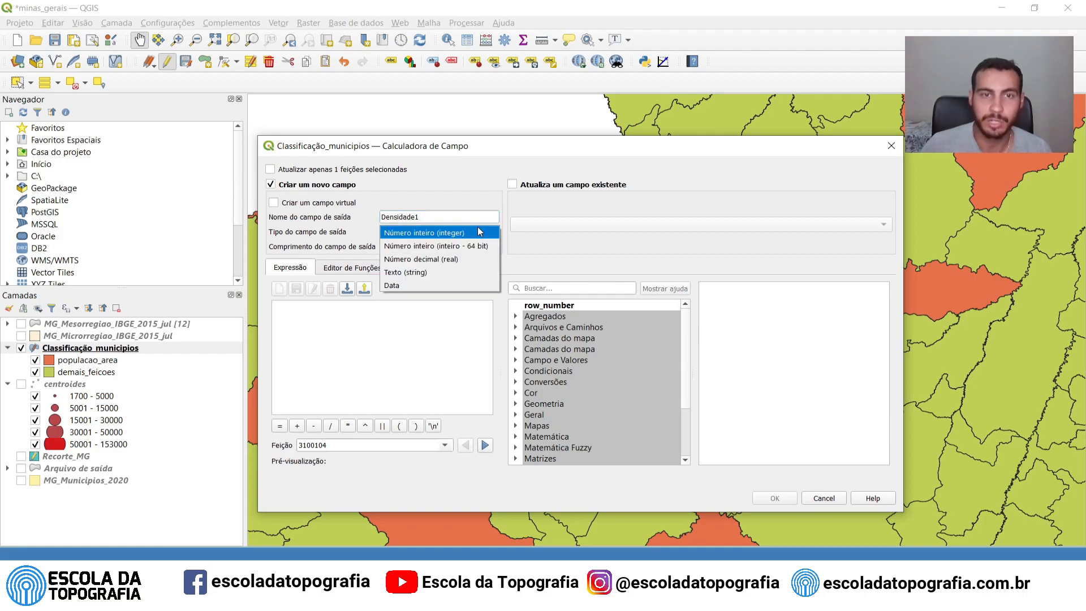
pyautogui.click(474, 232)
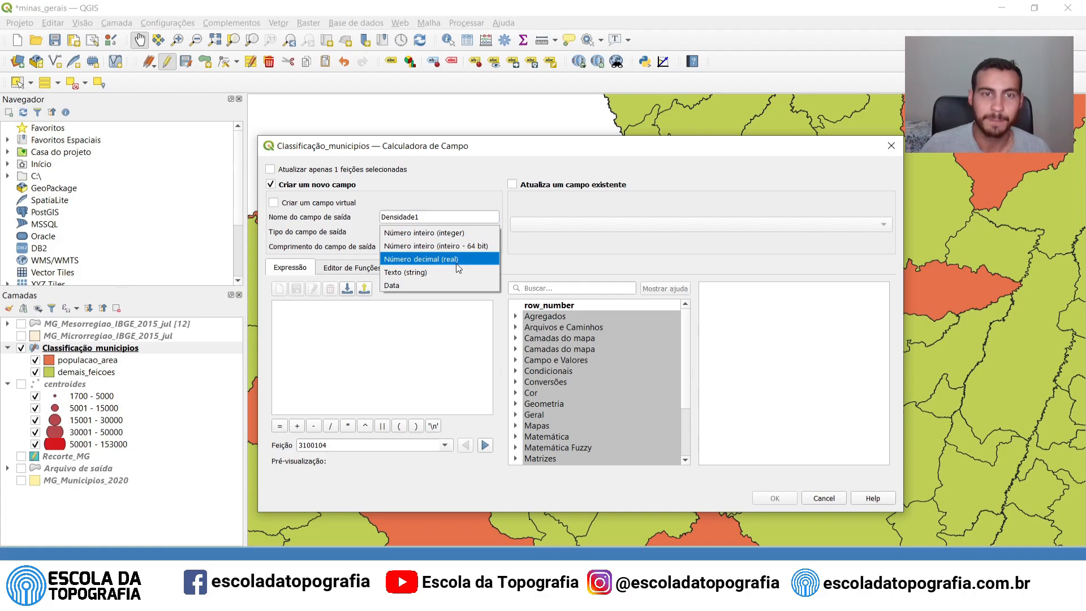
pyautogui.click(455, 264)
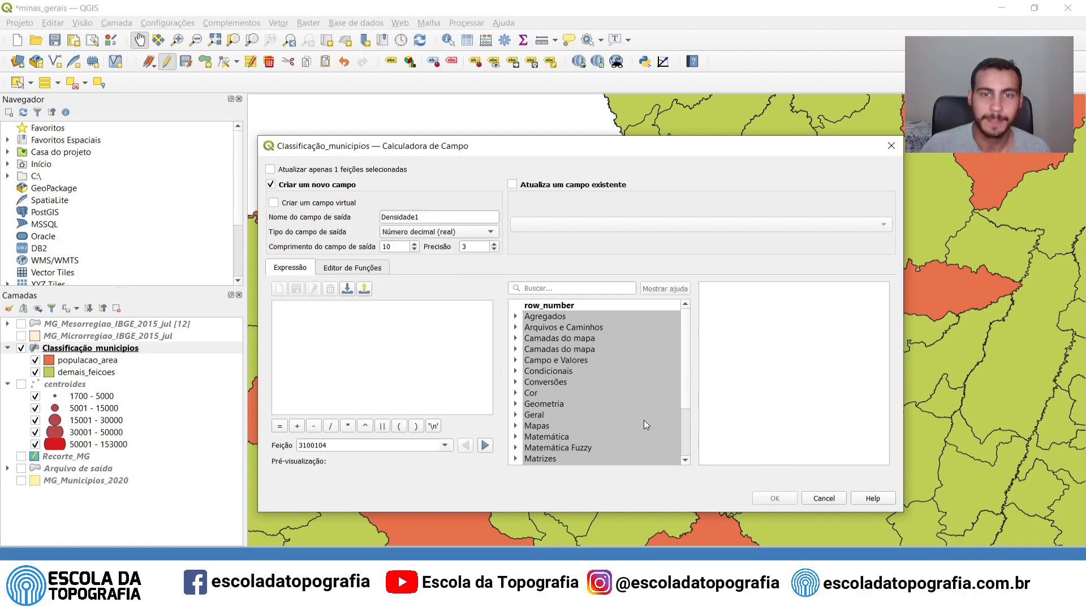
# Step: Create the Densidade1 field with the expression "Populacao" / "AREA_KM2", using the layer's existing fields
pyautogui.click(564, 361)
pyautogui.doubleClick(563, 361)
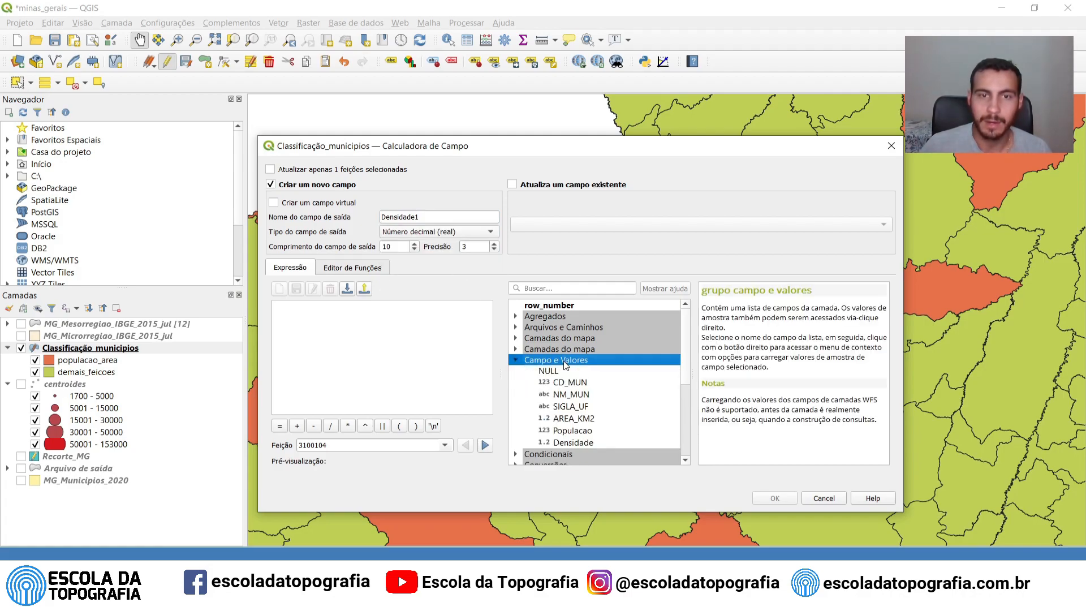
pyautogui.doubleClick(572, 431)
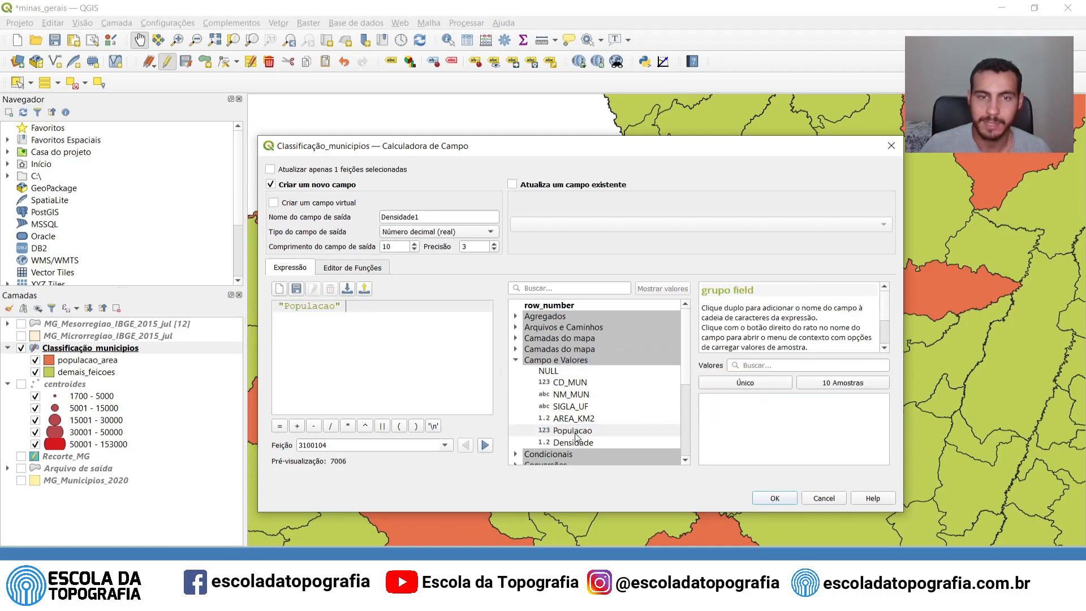
pyautogui.write('/')
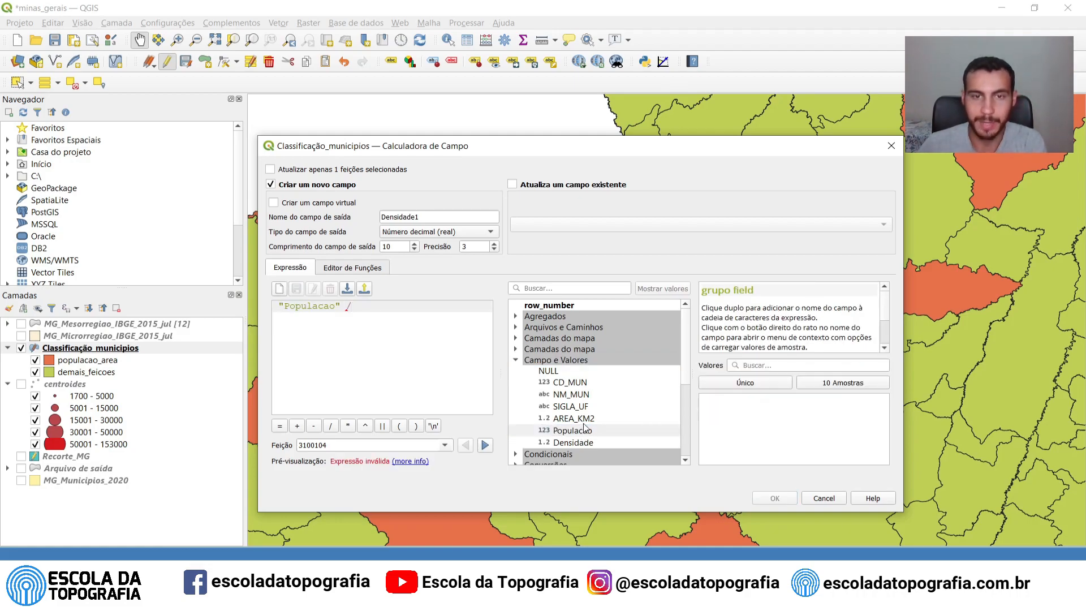
pyautogui.doubleClick(587, 421)
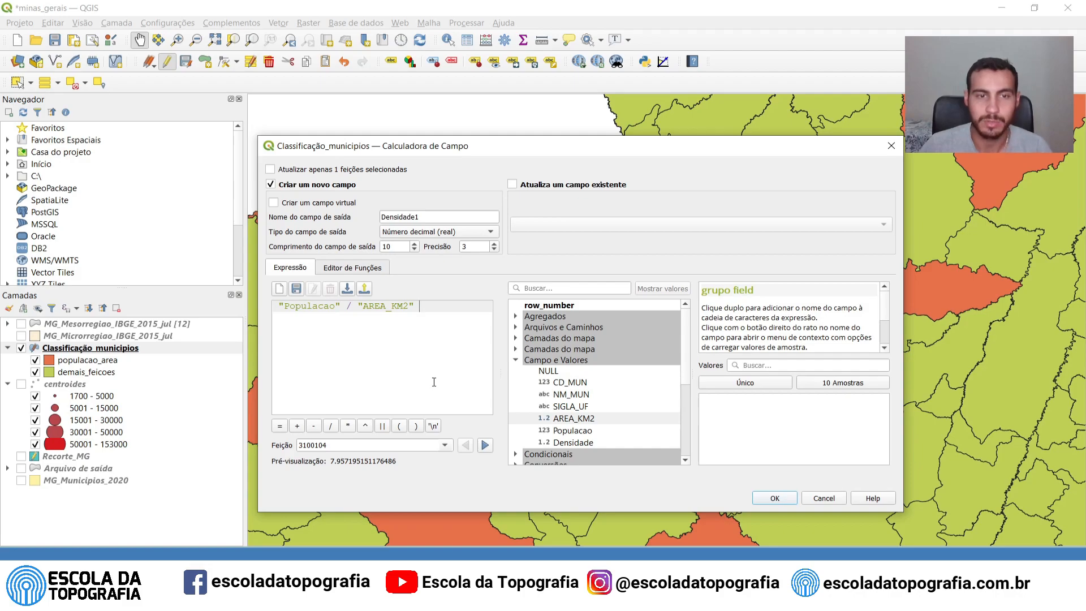
pyautogui.click(775, 498)
# Step: Compare the Densidade and Densidade1 columns in the Classificação_municipios attribute table
pyautogui.hotkey('ctrl', 'shift', 'f')
pyautogui.rightClick(155, 352)
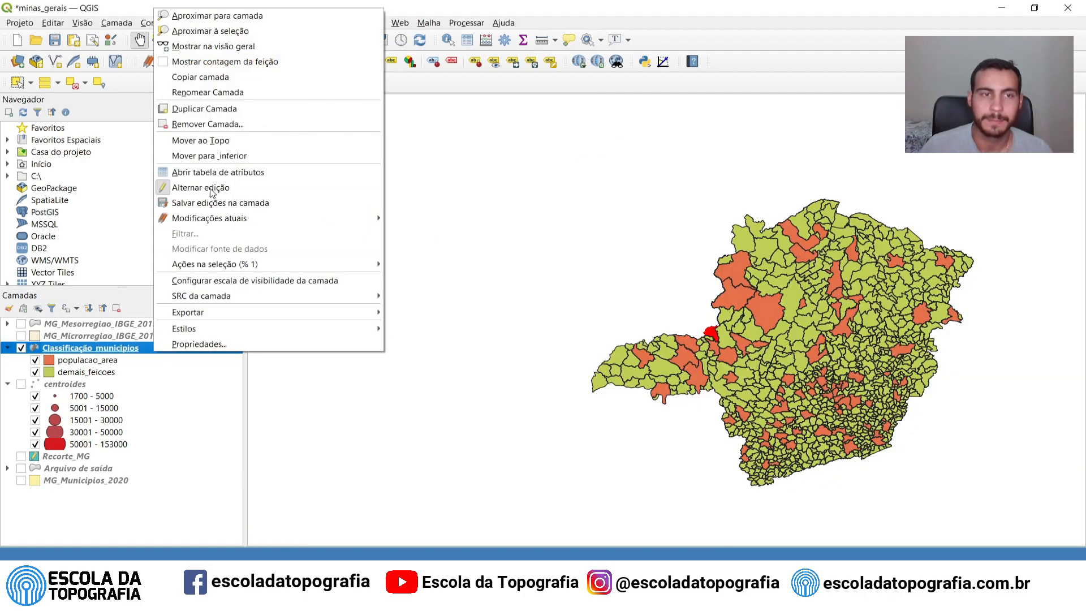
pyautogui.click(252, 172)
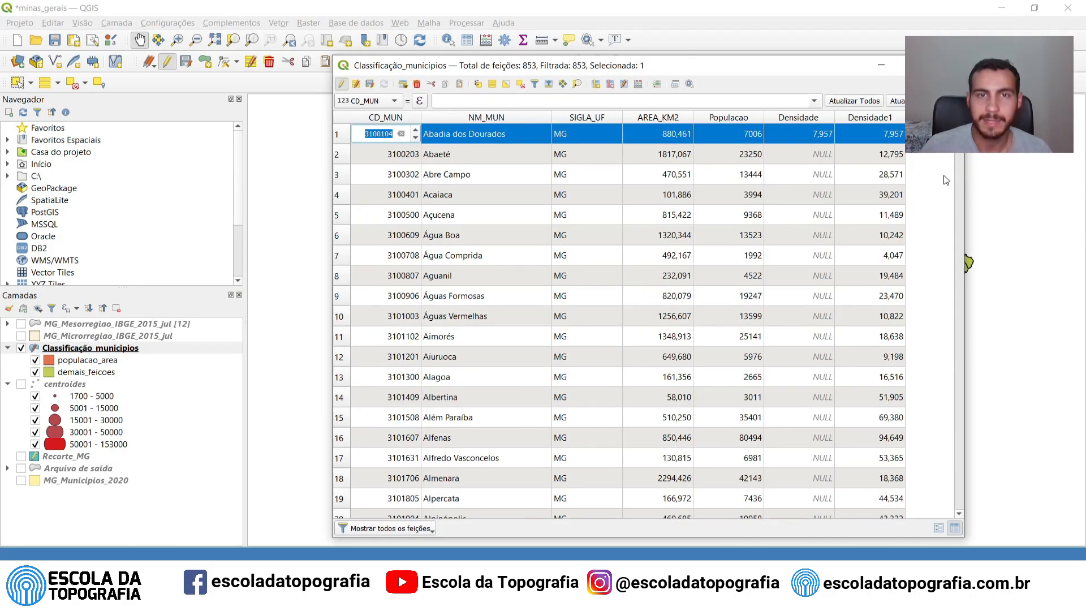
pyautogui.click(944, 170)
pyautogui.scroll(-3, 913, 162)
pyautogui.scroll(3, 913, 164)
pyautogui.moveTo(960, 139)
pyautogui.mouseDown()
pyautogui.moveTo(974, 192)
pyautogui.moveTo(943, 514)
pyautogui.moveTo(960, 128)
pyautogui.mouseUp()
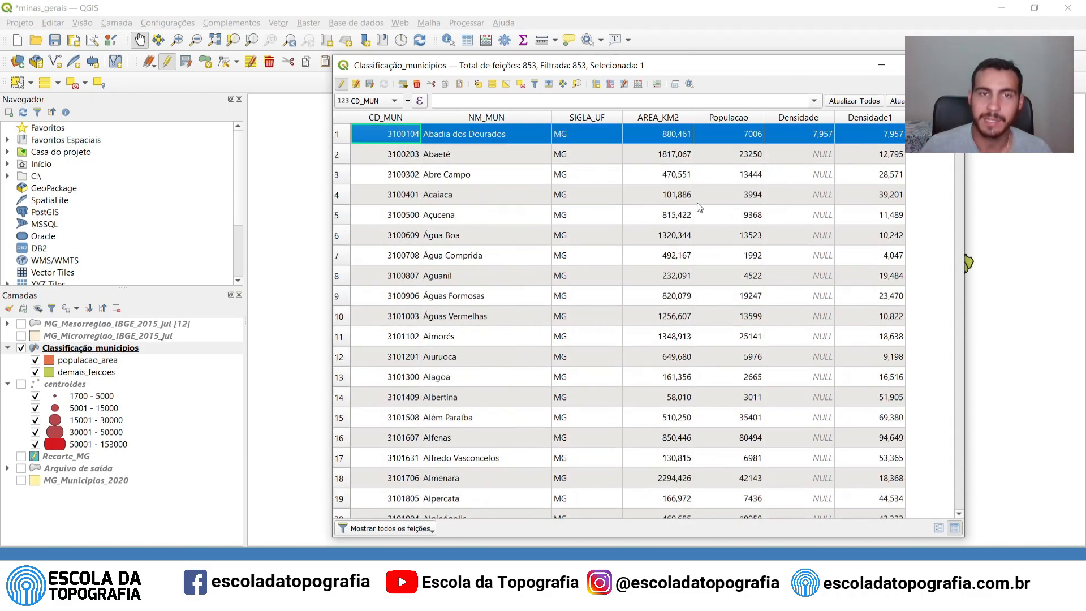
pyautogui.doubleClick(818, 134)
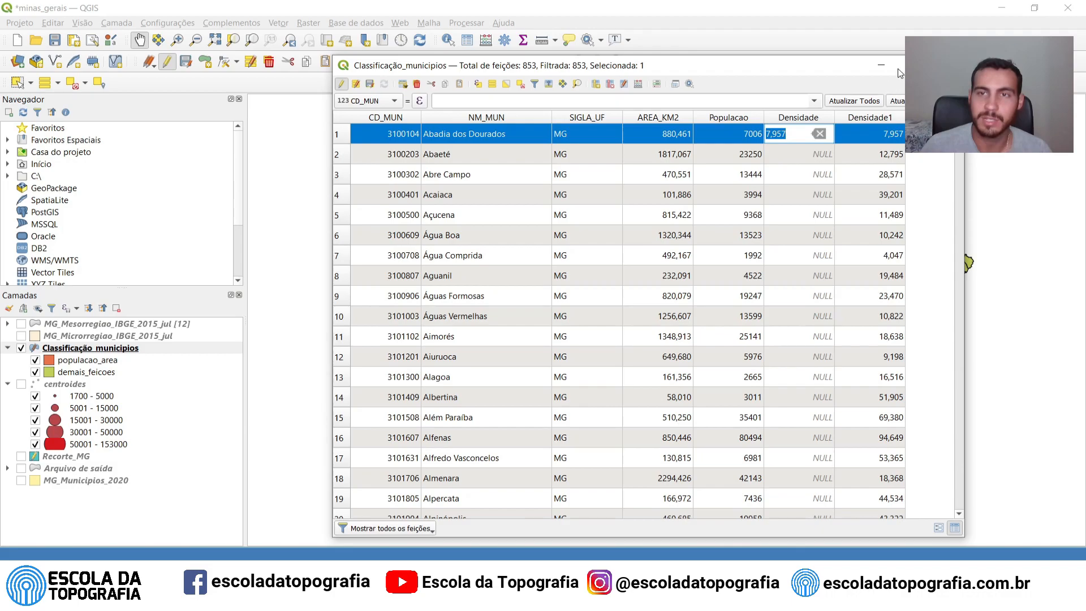
# Step: Close the attribute table and reopen the field calculator with the selected-features-only restriction disabled
pyautogui.click(948, 65)
pyautogui.click(486, 41)
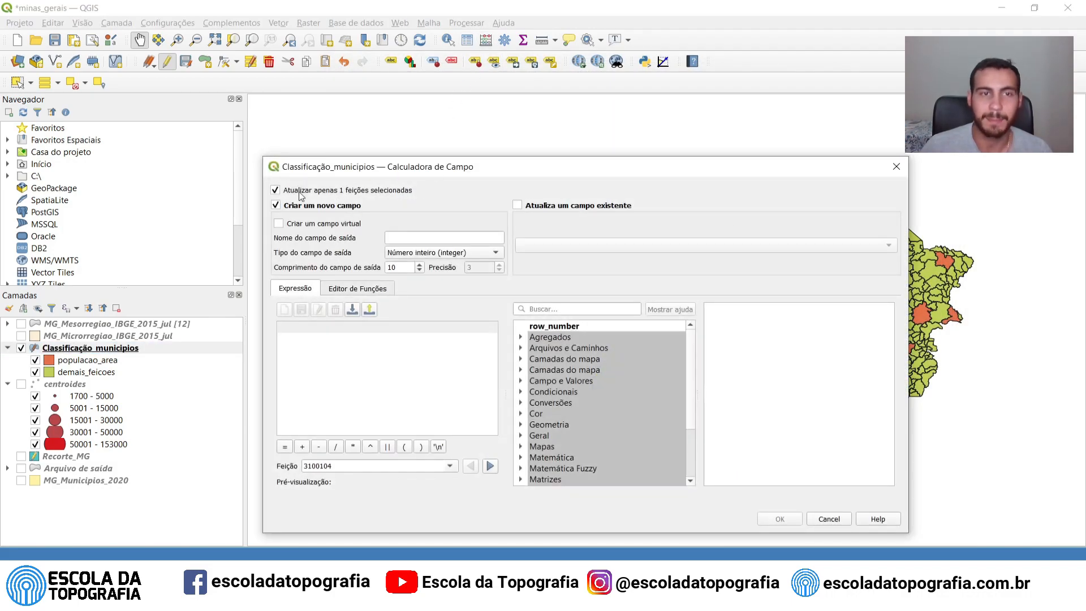
pyautogui.click(301, 195)
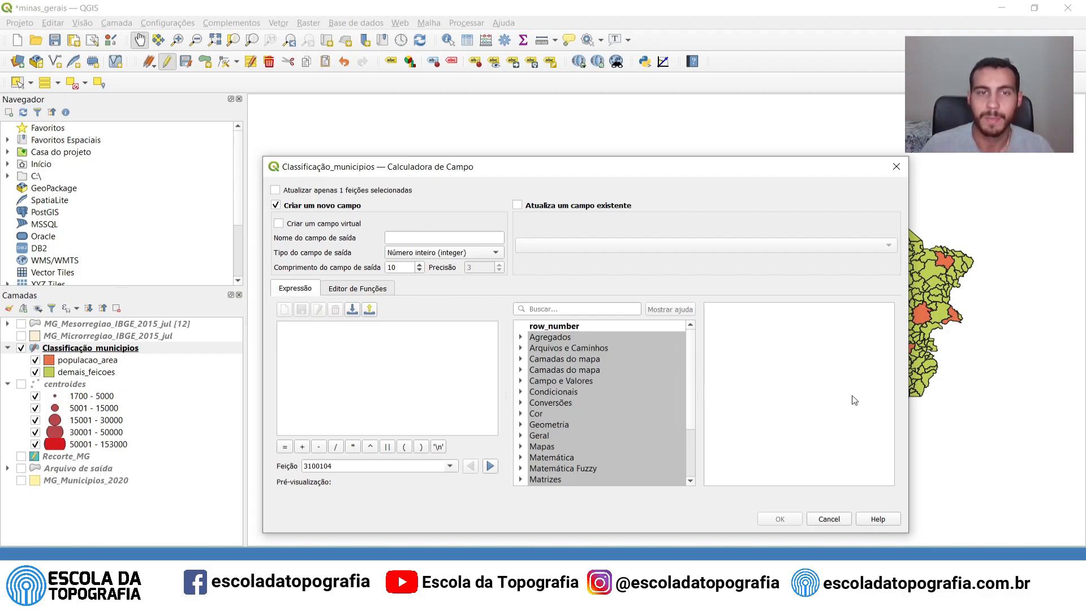
pyautogui.click(444, 361)
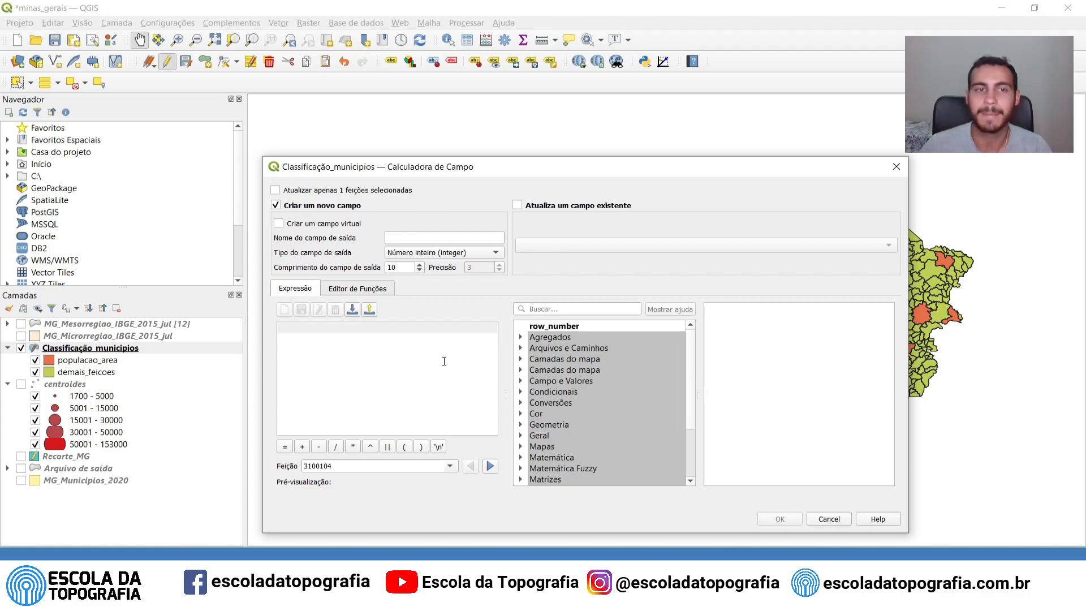